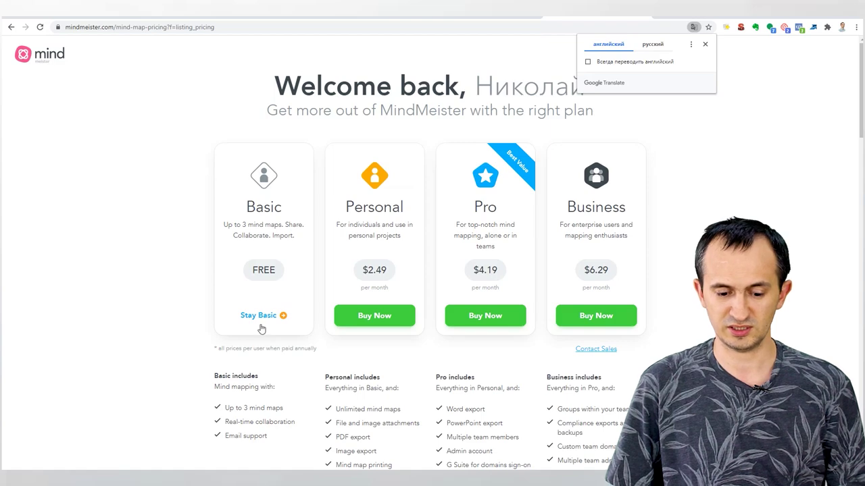
- Stay on the free Basic plan and create a new mind map from the Aligned template
{"action": "left_click", "coordinate": [273, 319]}
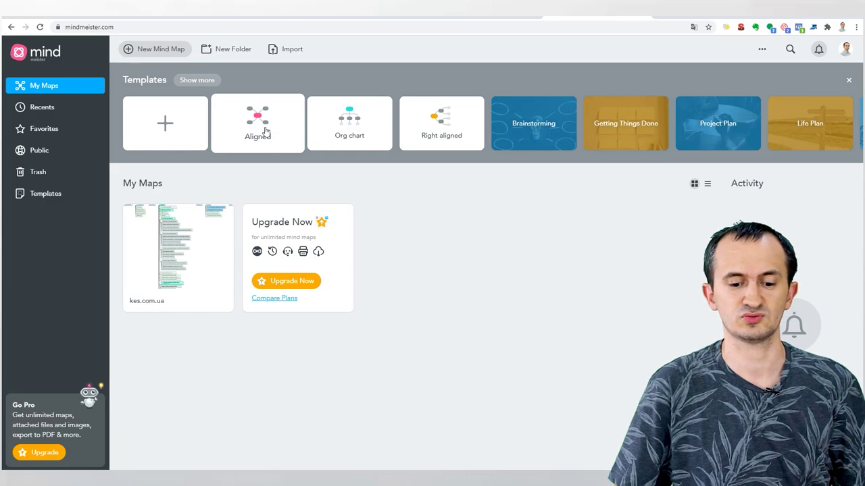
{"action": "left_click", "coordinate": [264, 131]}
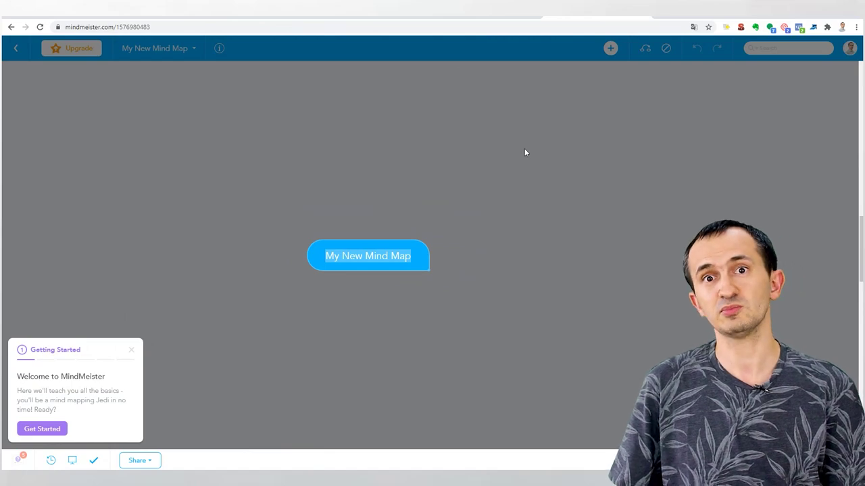
- Rename the central topic of the mind map as "Корм для собак"
{"action": "left_click", "coordinate": [381, 264]}
{"action": "double_click", "coordinate": [399, 255]}
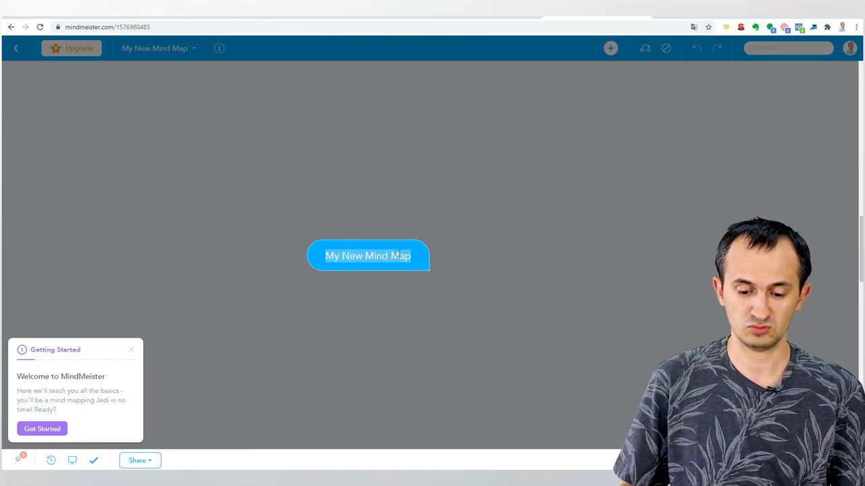
{"action": "type", "text": "Кл"}
{"action": "key", "text": "BackSpace"}
{"action": "type", "text": "ло"}
{"action": "key", "text": "BackSpace"}
{"action": "key", "text": "BackSpace"}
{"action": "type", "text": "орм для слюак"}
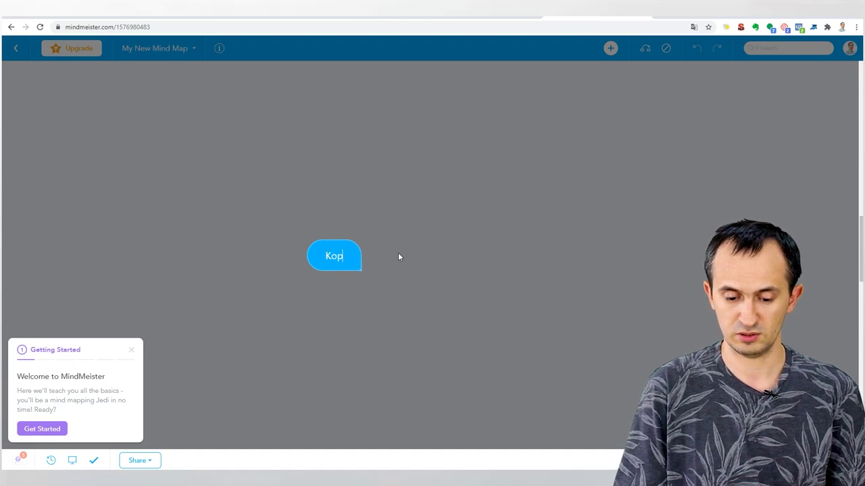
{"action": "key", "text": "BackSpace"}
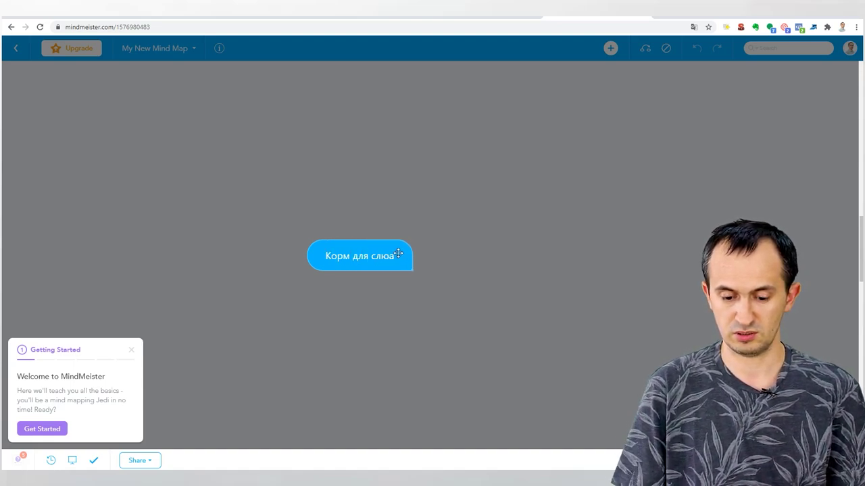
{"action": "key", "text": "BackSpace"}
{"action": "key", "text": "BackSpace"}
{"action": "type", "text": "об"}
{"action": "key", "text": "BackSpace"}
{"action": "key", "text": "BackSpace"}
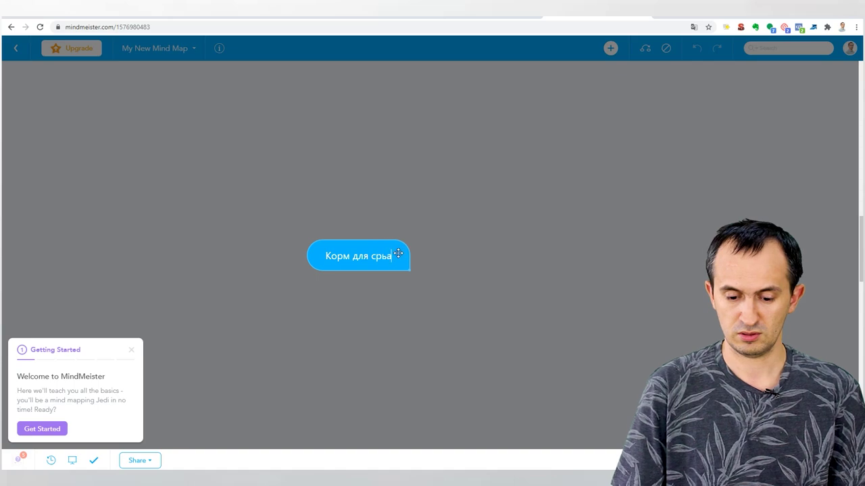
{"action": "key", "text": "BackSpace"}
{"action": "type", "text": "обак"}
{"action": "key", "text": "Return"}
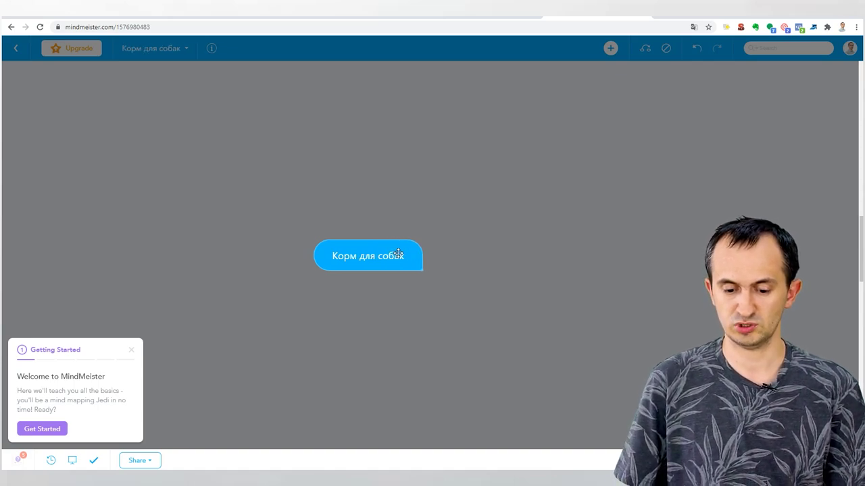
- Add a first-level topic "Корм для щенков" to the central topic
{"action": "key", "text": "Tab"}
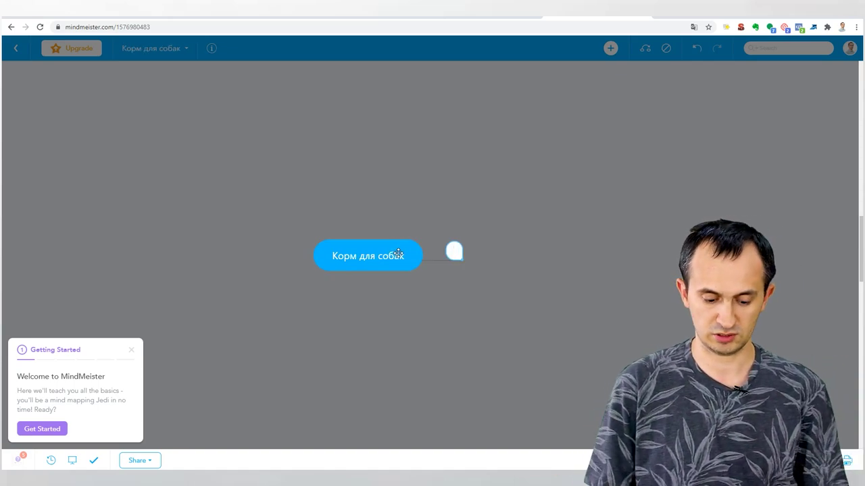
{"action": "type", "text": "Корм для щенков"}
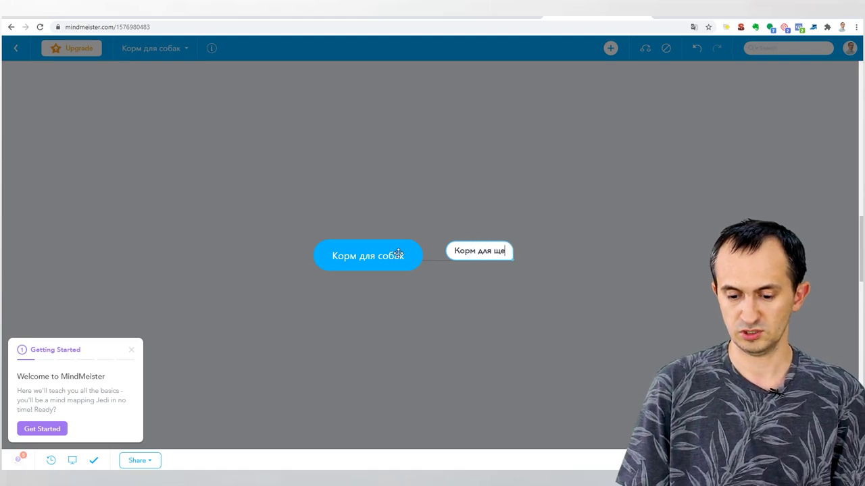
{"action": "key", "text": "Return"}
- Add a sibling topic "Корм для взрослых собак" after "Корм для щенков"
{"action": "key", "text": "Return"}
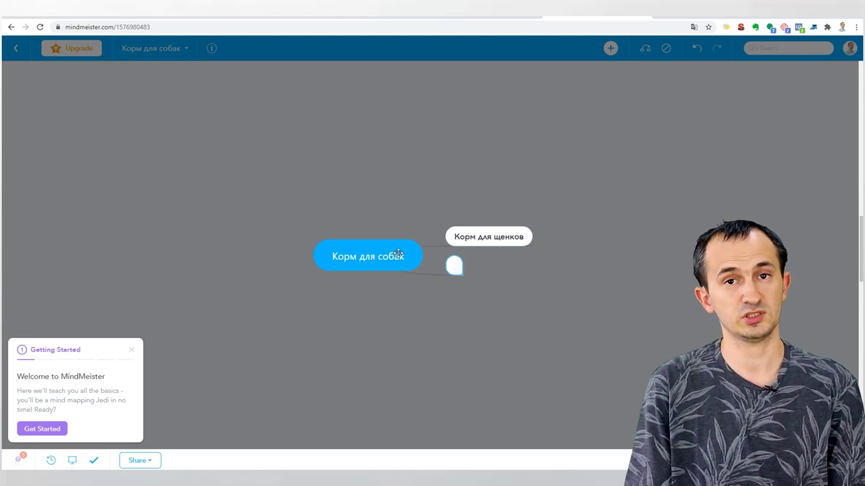
{"action": "type", "text": "Корм для"}
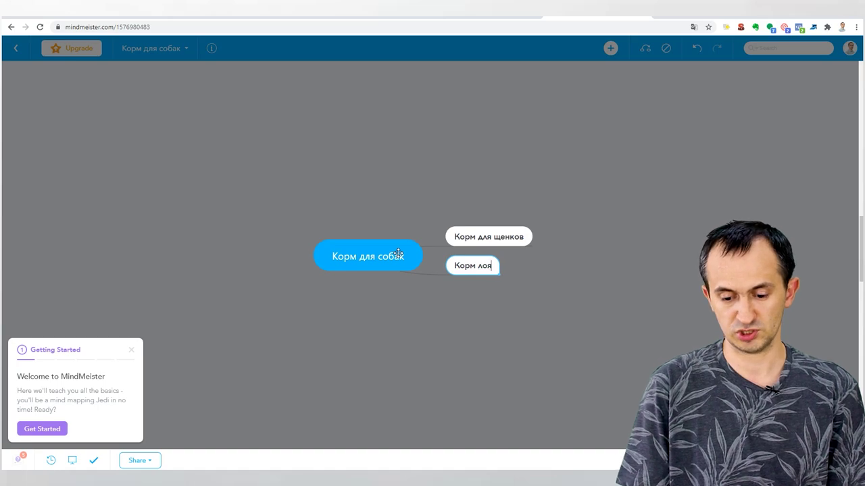
{"action": "key", "text": "BackSpace"}
{"action": "key", "text": "BackSpace"}
{"action": "key", "text": "BackSpace"}
{"action": "key", "text": "BackSpace"}
{"action": "type", "text": "для "}
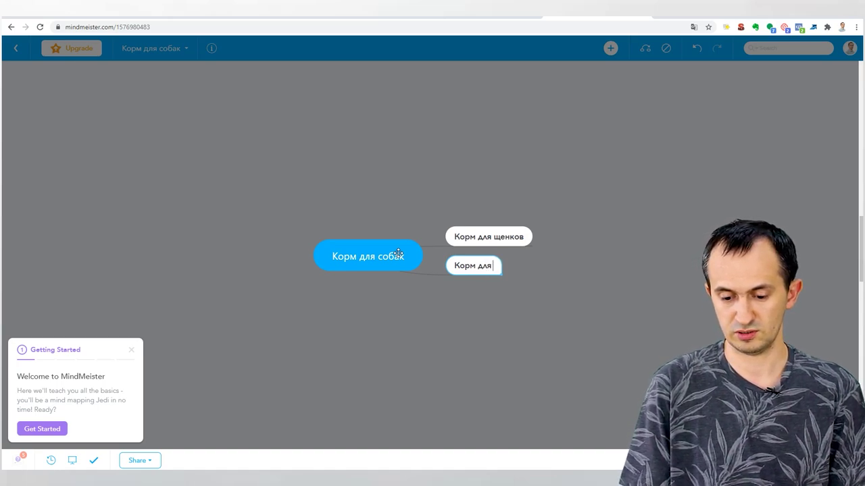
{"action": "type", "text": "взрослых собак"}
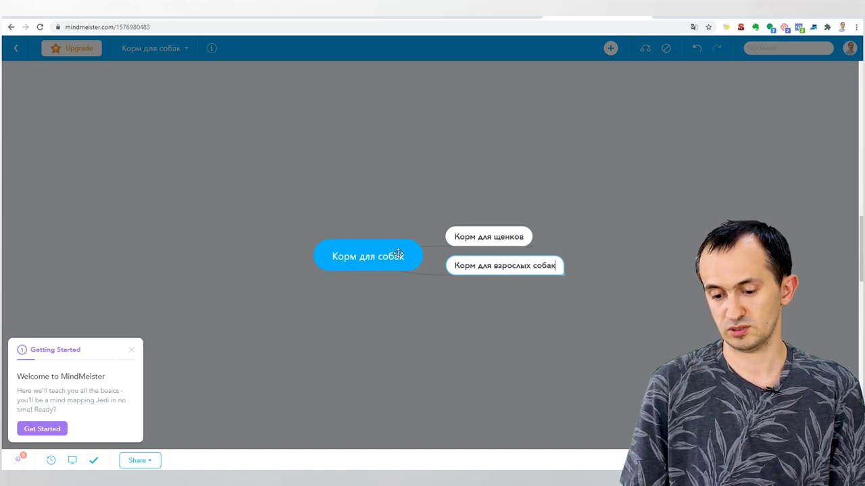
- Add another first-level topic "Корм для пожилых собак", leaving no empty topic after it
{"action": "key", "text": "Return"}
{"action": "type", "text": "Кор"}
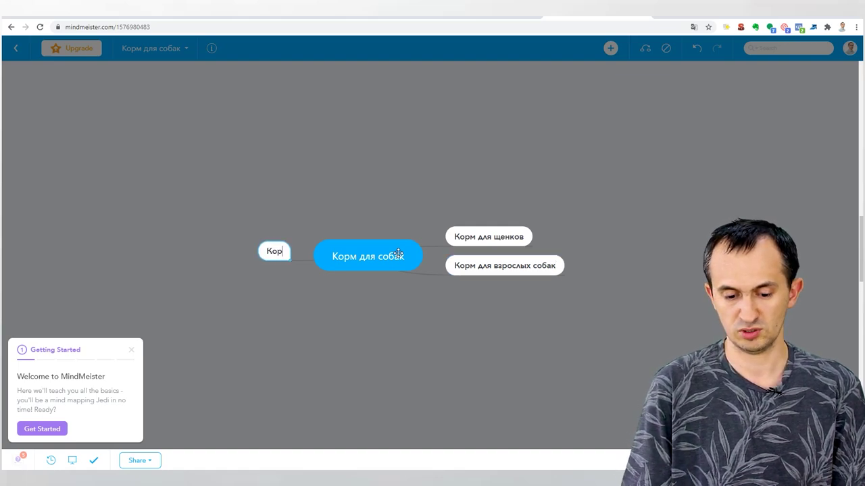
{"action": "type", "text": "м для пожилы"}
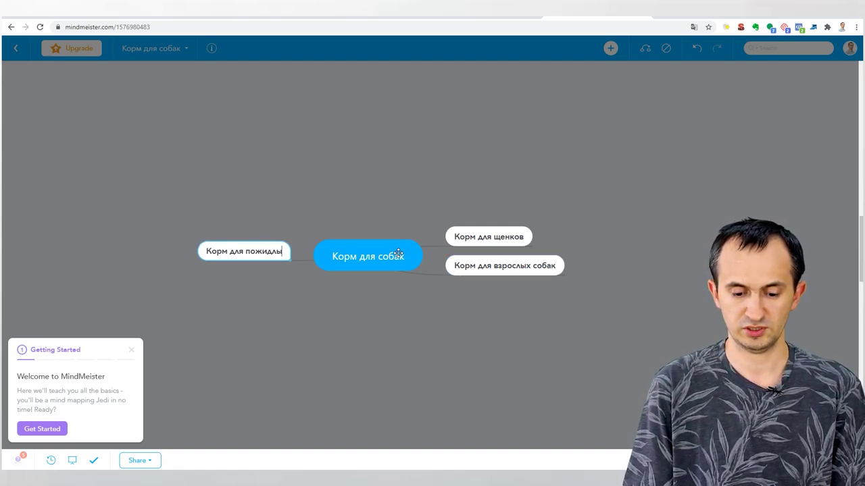
{"action": "type", "text": "х собак"}
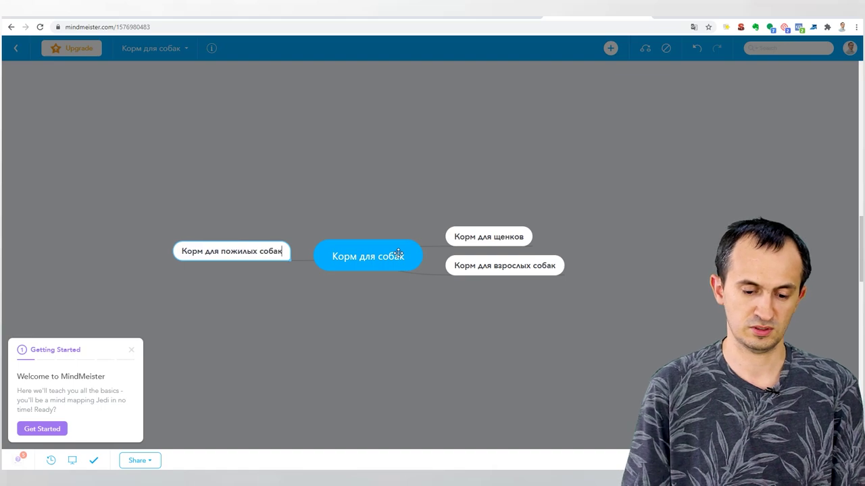
{"action": "key", "text": "Return"}
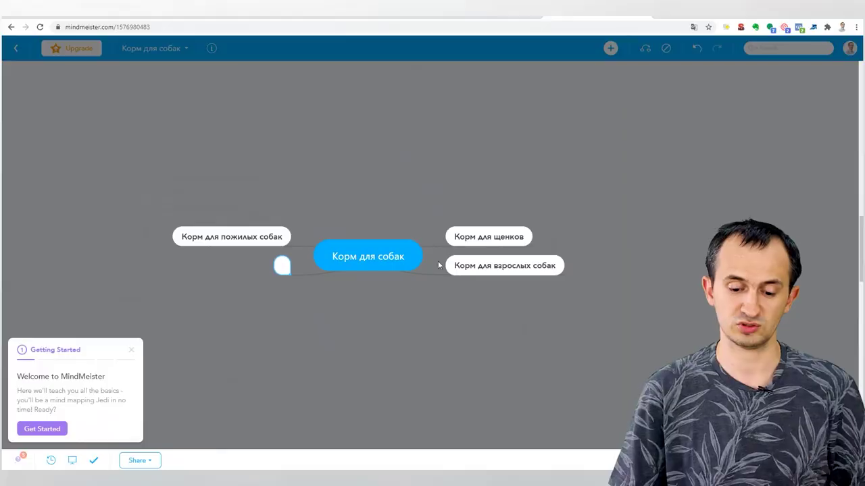
{"action": "left_click", "coordinate": [386, 247]}
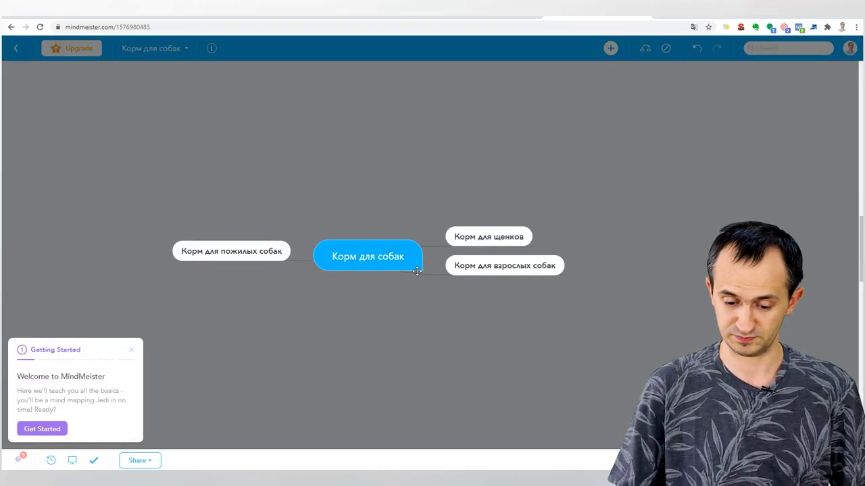
- Add a first-level topic "Возраст" to the central topic "Корм для собак"
{"action": "double_click", "coordinate": [477, 233]}
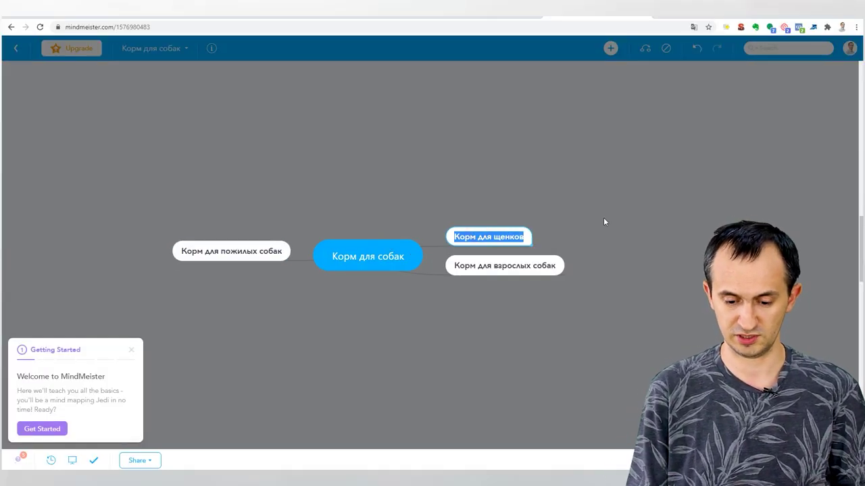
{"action": "left_click", "coordinate": [378, 242]}
{"action": "double_click", "coordinate": [385, 265]}
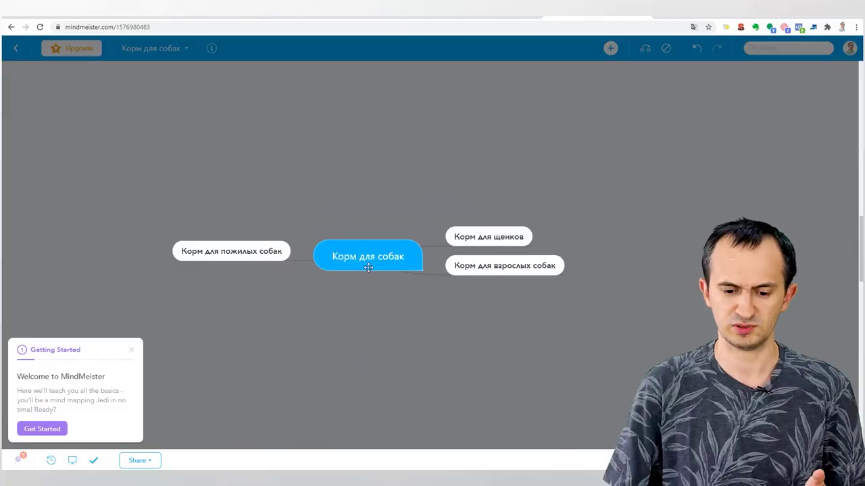
{"action": "key", "text": "Tab"}
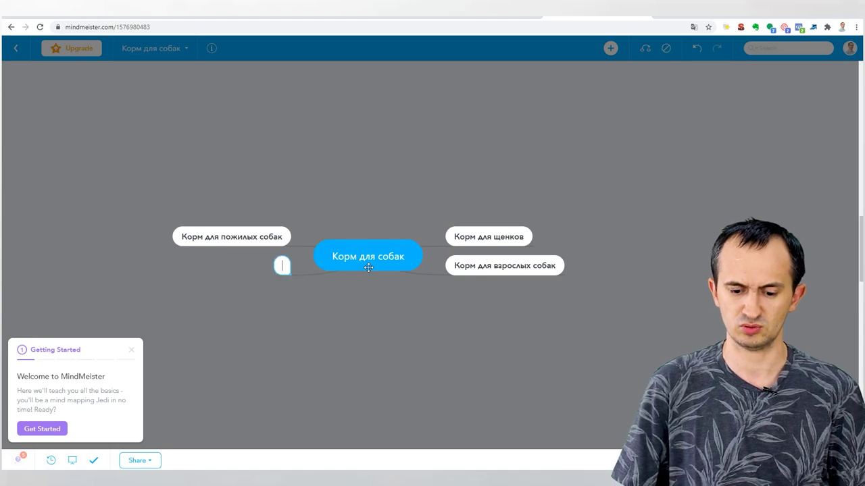
{"action": "type", "text": "Возд"}
{"action": "key", "text": "BackSpace"}
{"action": "key", "text": "BackSpace"}
{"action": "type", "text": "зд"}
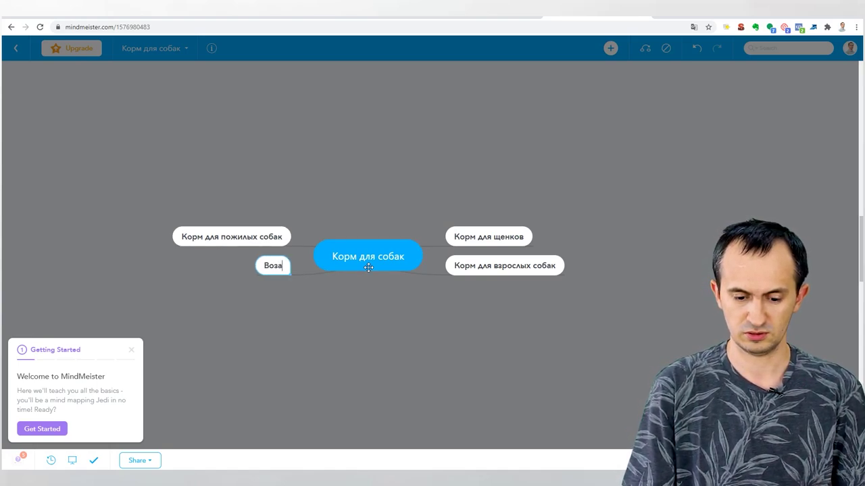
{"action": "key", "text": "BackSpace"}
{"action": "type", "text": "раст"}
- Add two more first-level topics, "Состав" and "Марки", to the central topic
{"action": "key", "text": "Return"}
{"action": "type", "text": "Сострав"}
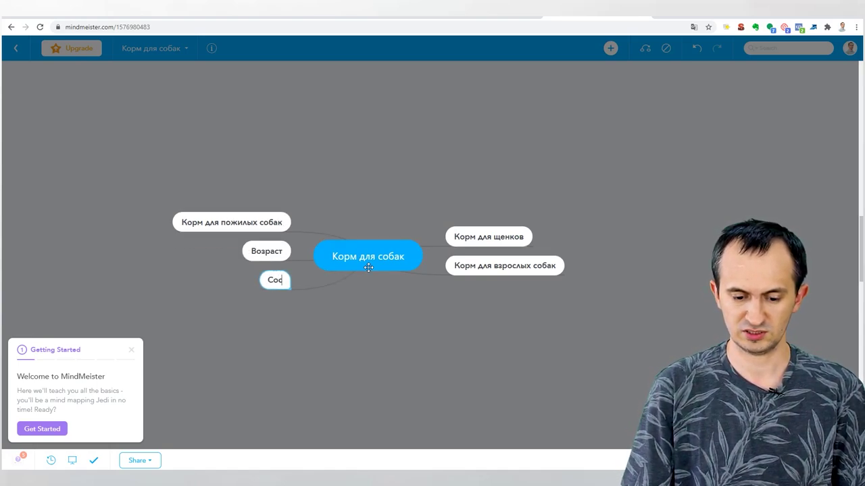
{"action": "key", "text": "BackSpace"}
{"action": "key", "text": "BackSpace"}
{"action": "key", "text": "BackSpace"}
{"action": "type", "text": "ав"}
{"action": "key", "text": "Return"}
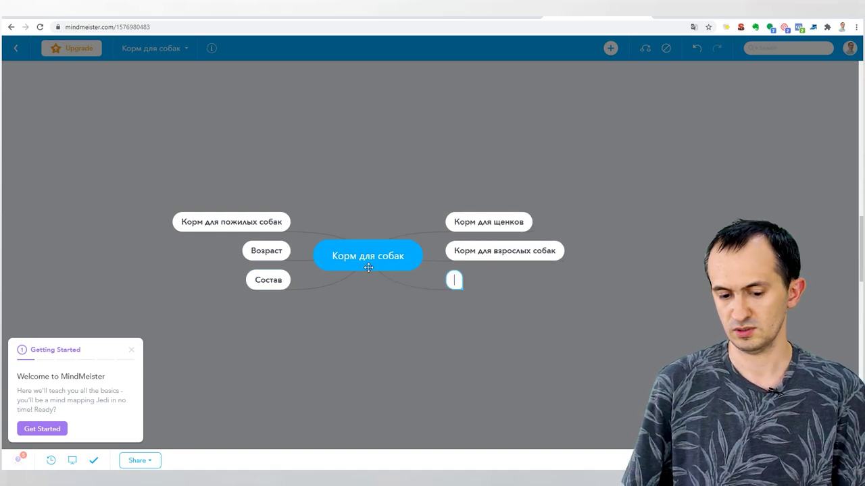
{"action": "type", "text": "Марки"}
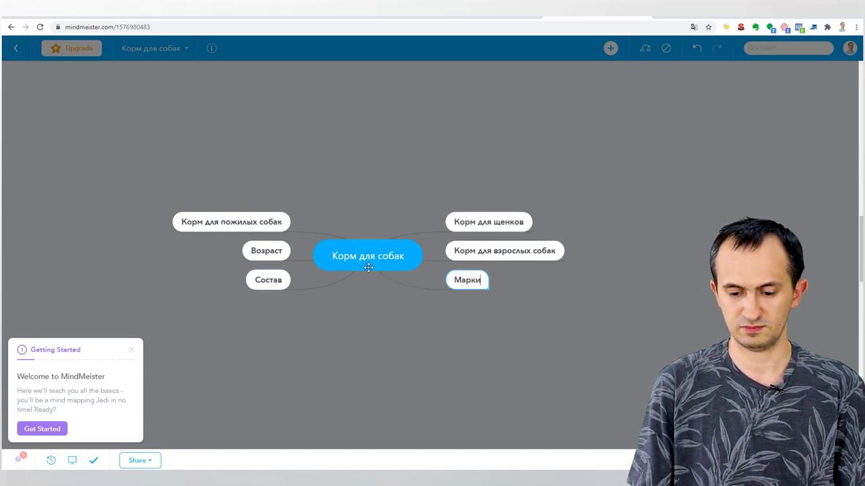
- Move the puppy, adult and senior dog food topics together under "Возраст" as its subtopics
{"action": "left_click_drag", "start_coordinate": [571, 207], "coordinate": [577, 180]}
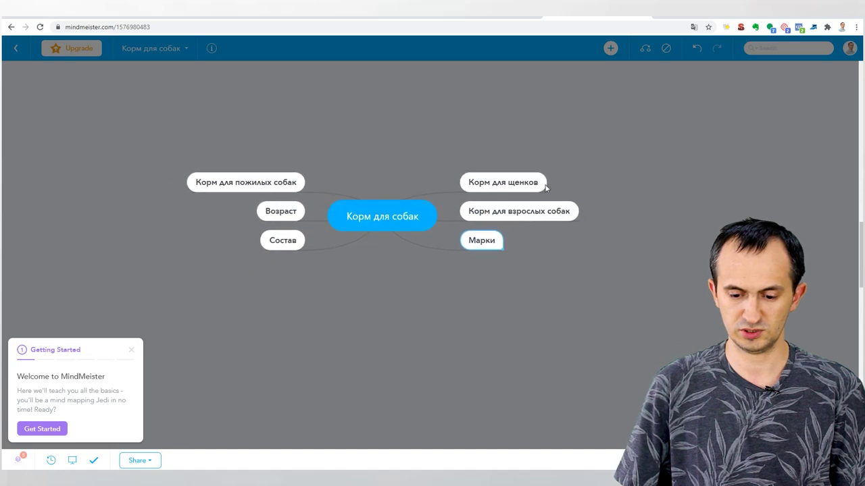
{"action": "left_click", "coordinate": [501, 179]}
{"action": "left_click", "coordinate": [501, 210]}
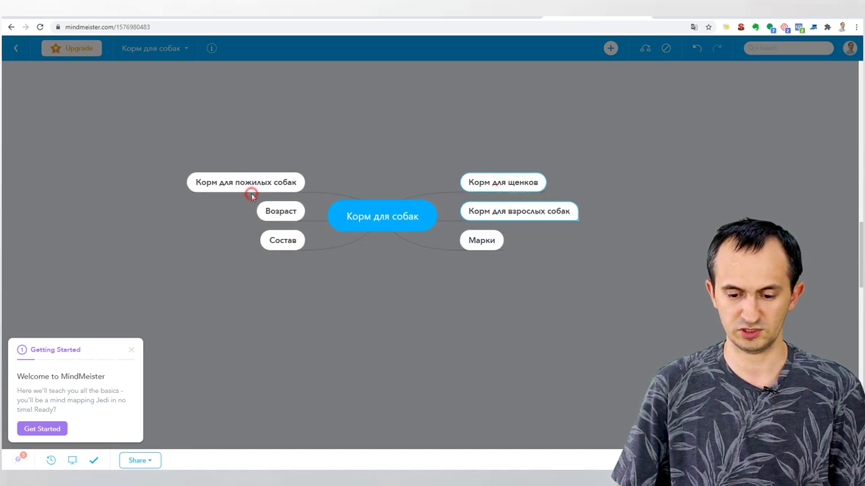
{"action": "left_click_drag", "start_coordinate": [257, 185], "coordinate": [273, 220]}
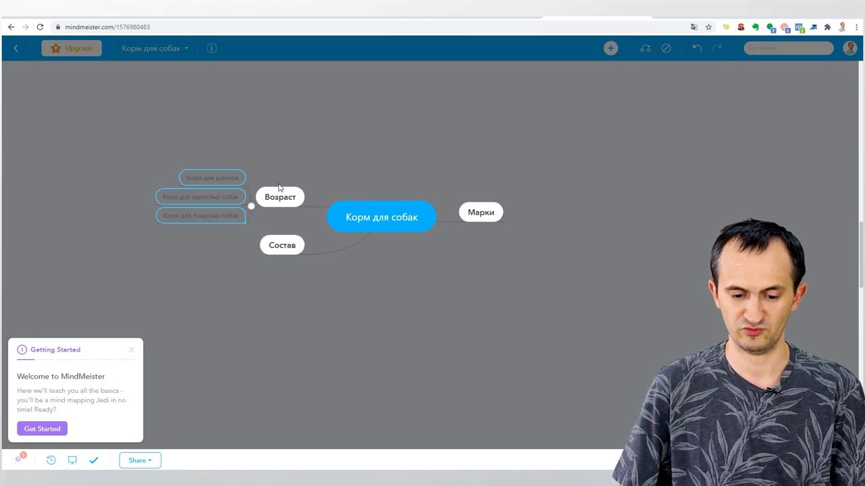
{"action": "left_click", "coordinate": [488, 211]}
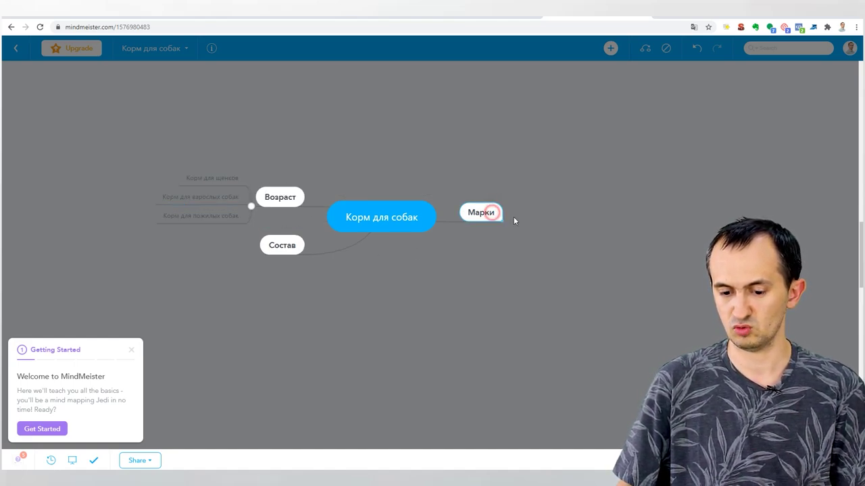
{"action": "key", "text": "Return"}
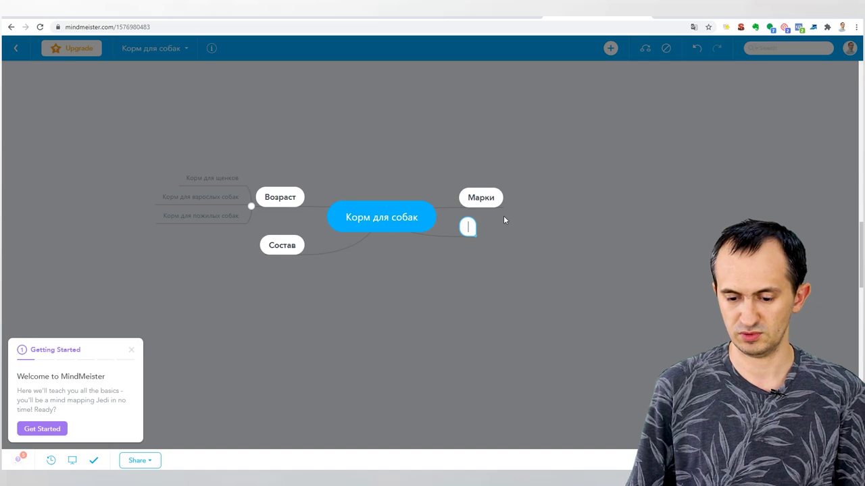
{"action": "key", "text": "Escape"}
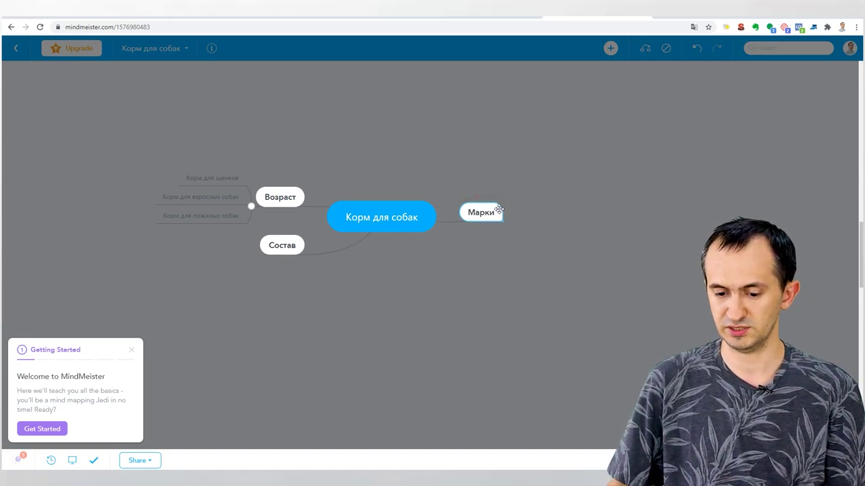
- Add the subtopics "Pedigree" and "Другая марка" under "Марки"
{"action": "double_click", "coordinate": [499, 209]}
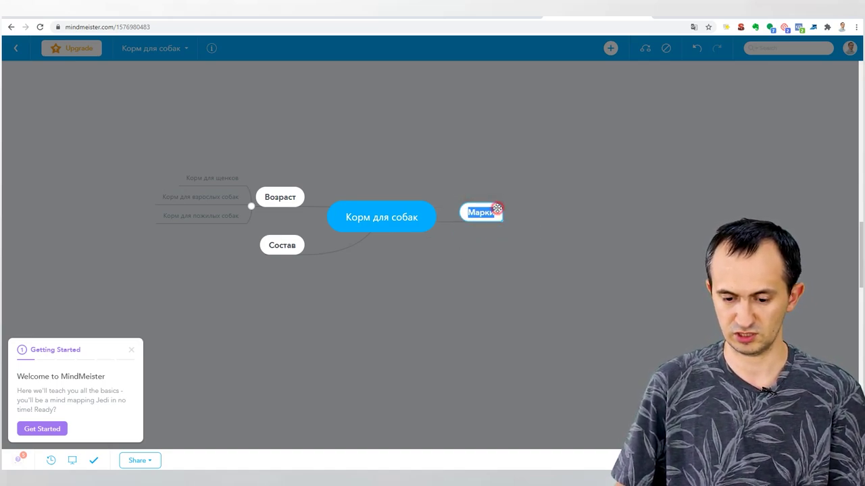
{"action": "key", "text": "Tab"}
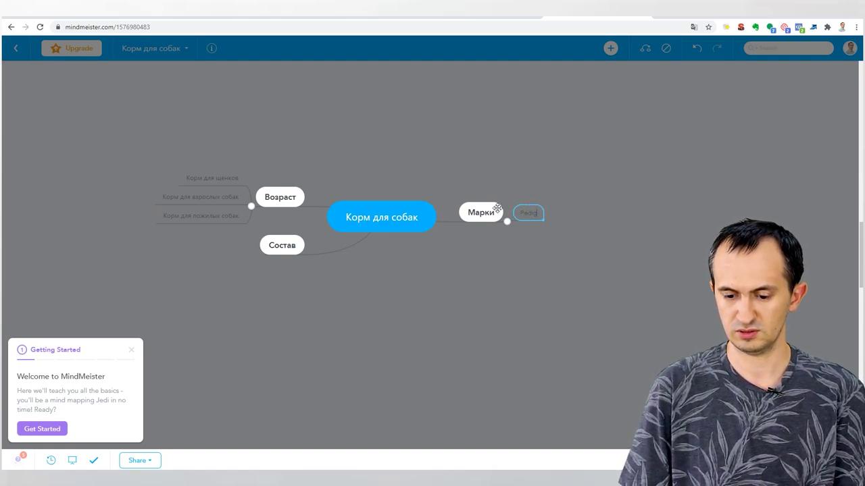
{"action": "type", "text": "Pedigree"}
{"action": "key", "text": "Return"}
{"action": "type", "text": "Дщц"}
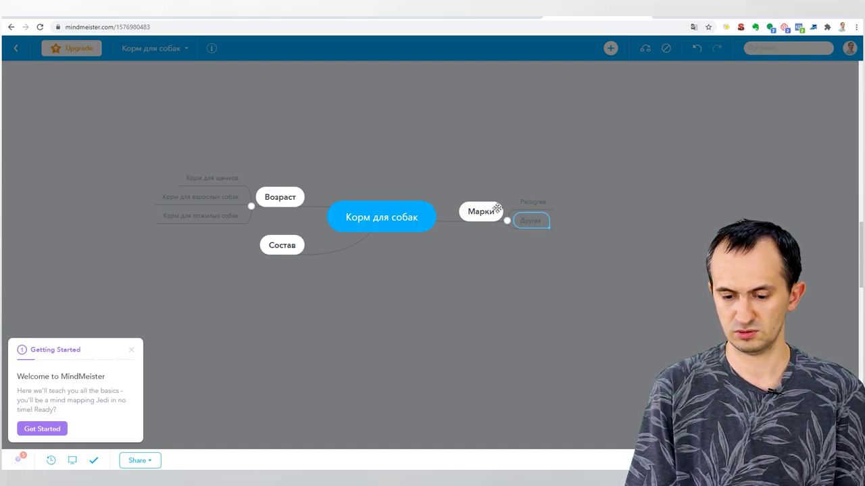
- Add the subtopics "Говядина", "Свиинина" and "Баранина" under "Состав"
{"action": "left_click", "coordinate": [280, 245]}
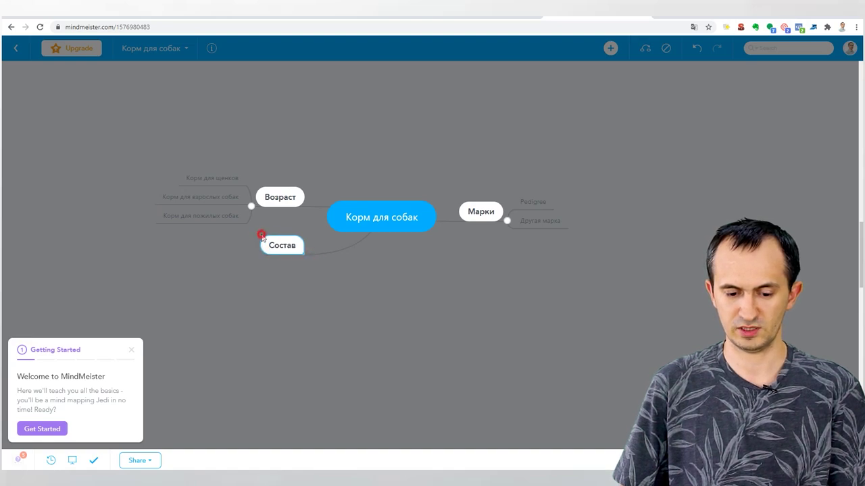
{"action": "key", "text": "Tab"}
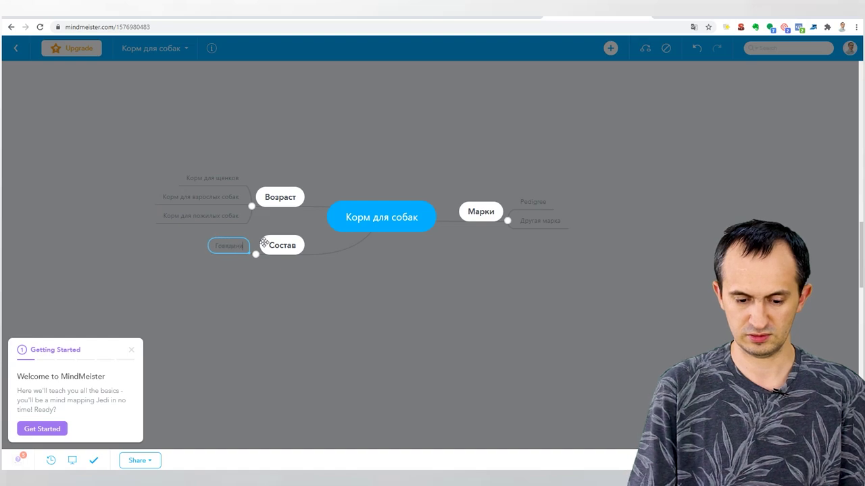
{"action": "key", "text": "Return"}
{"action": "type", "text": "Свинина"}
{"action": "key", "text": "Return"}
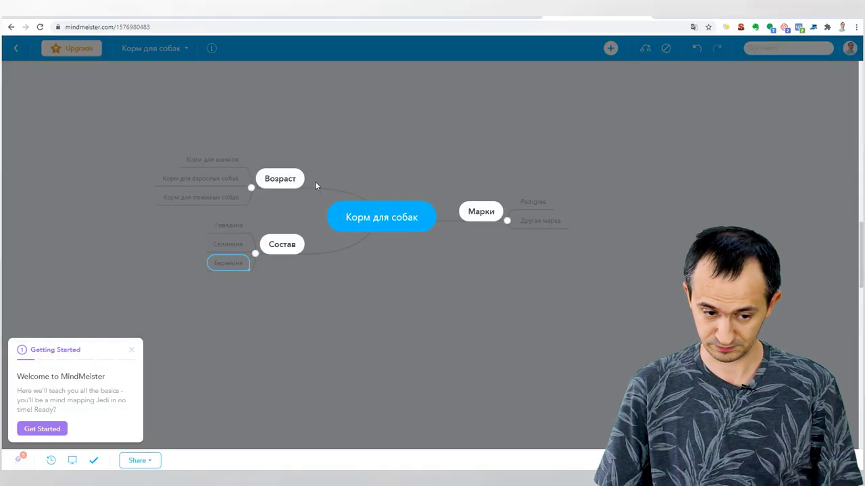
- Dismiss the Getting Started guide and mark the "Марки" topic with a green flag icon
{"action": "left_click_drag", "start_coordinate": [382, 160], "coordinate": [384, 160]}
{"action": "left_click", "coordinate": [130, 349]}
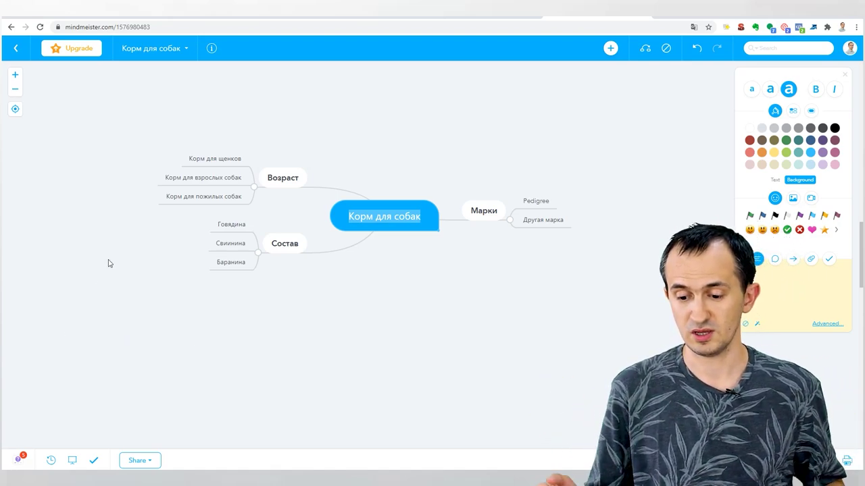
{"action": "left_click", "coordinate": [493, 212]}
{"action": "left_click", "coordinate": [750, 215]}
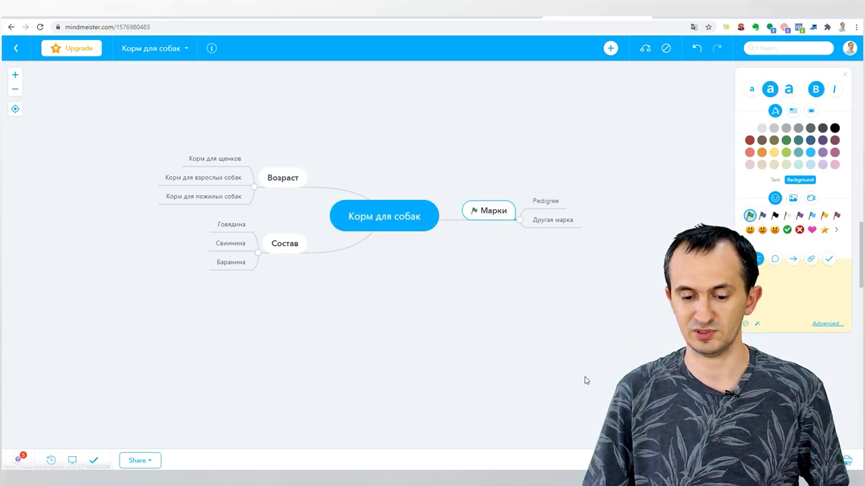
- Try the green check mark and red cross icons on the "Pedigree" topic, and remove the icon
{"action": "left_click", "coordinate": [539, 204]}
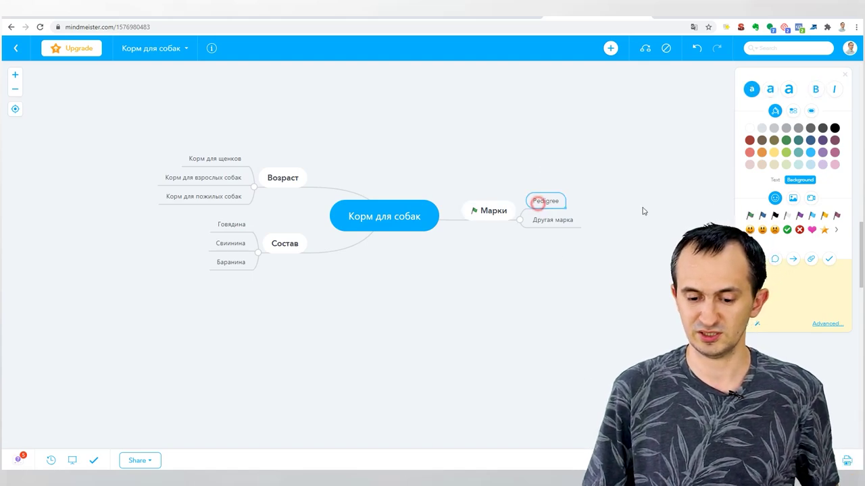
{"action": "left_click", "coordinate": [787, 230]}
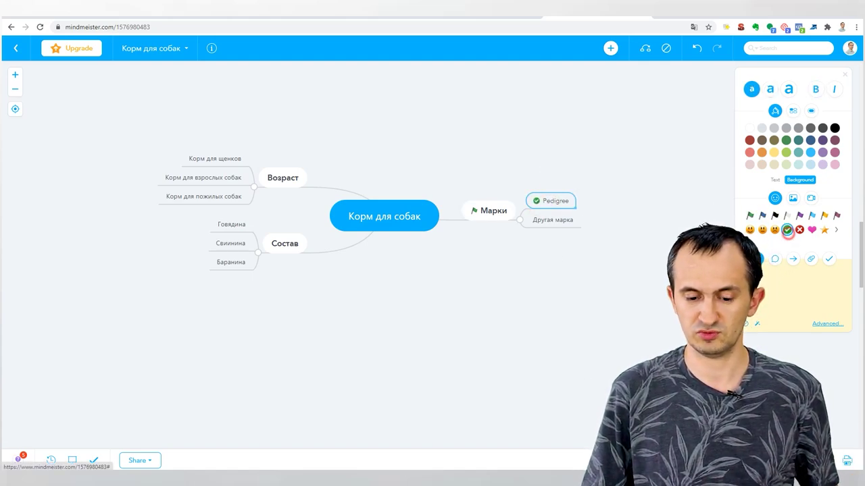
{"action": "left_click", "coordinate": [799, 230]}
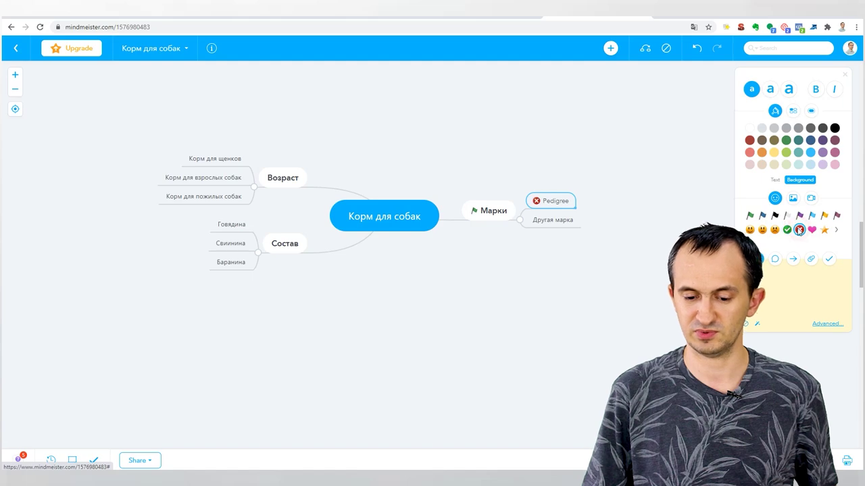
{"action": "left_click", "coordinate": [799, 230]}
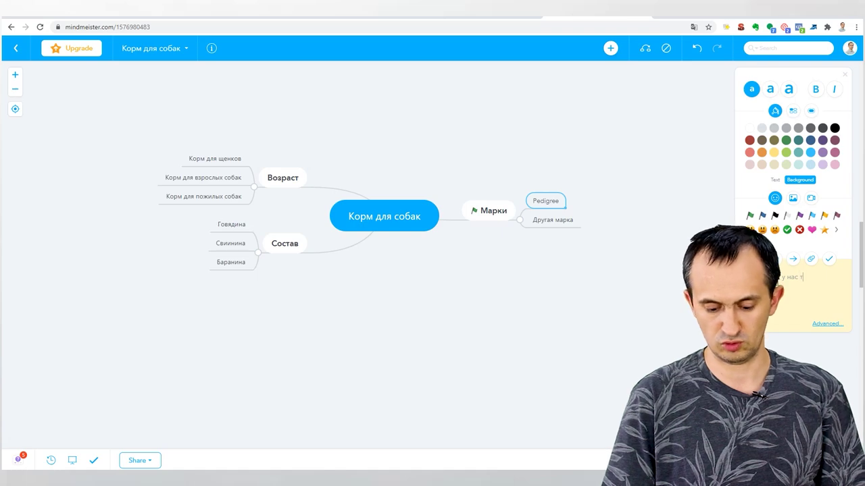
- Add the note "Этот бренд у нас топ" to the "Pedigree" topic and preview it on the map
{"action": "left_click", "coordinate": [565, 201]}
{"action": "mouse_move", "coordinate": [564, 201]}
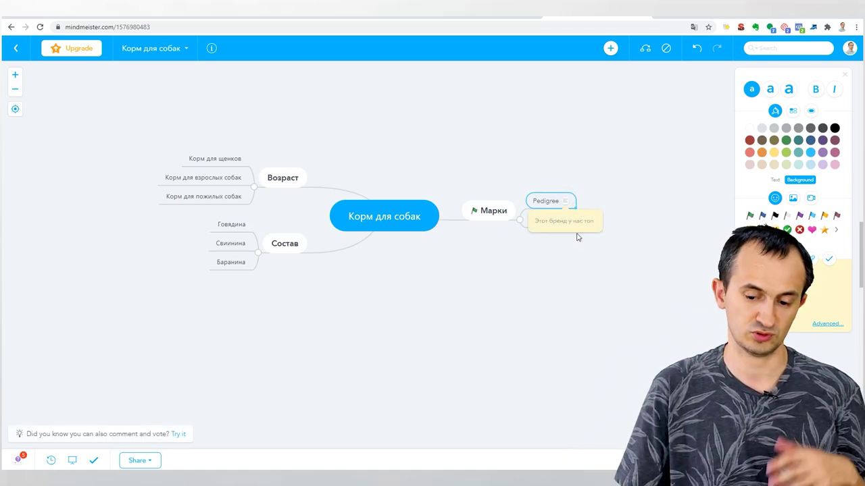
- Try to attach the file "Подкаст 282. Как подобрать картинки для блога.mp3" from File Explorer to the "Pedigree" topic
{"action": "left_click", "coordinate": [811, 260]}
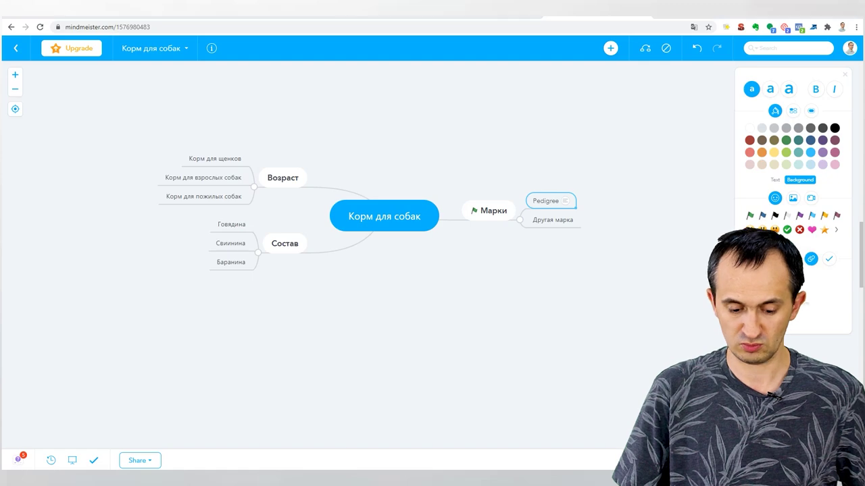
{"action": "key", "text": "super+e"}
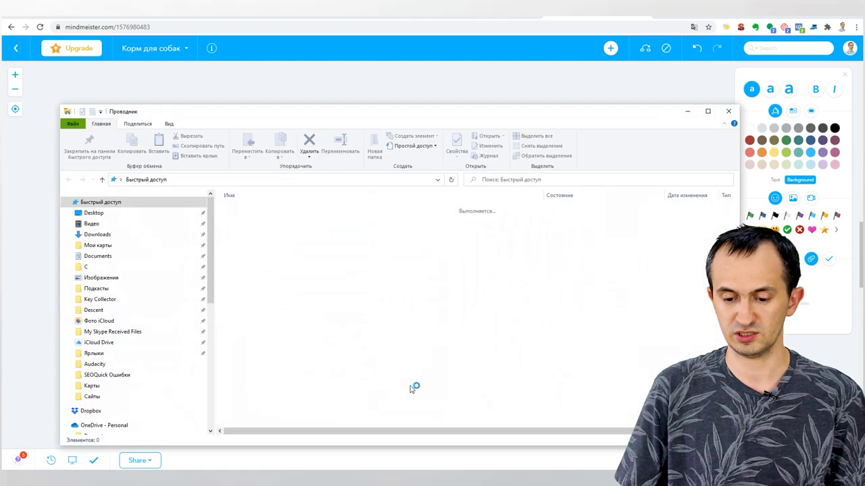
{"action": "left_click_drag", "start_coordinate": [482, 110], "coordinate": [336, 122]}
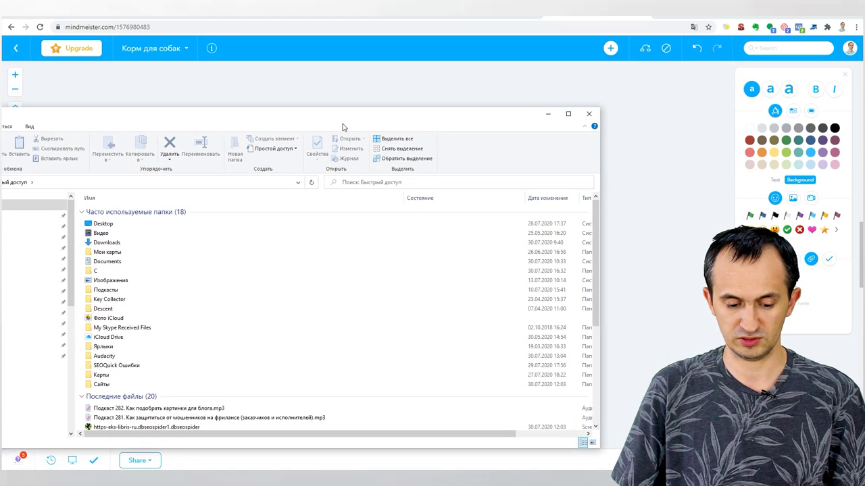
{"action": "left_click", "coordinate": [197, 409]}
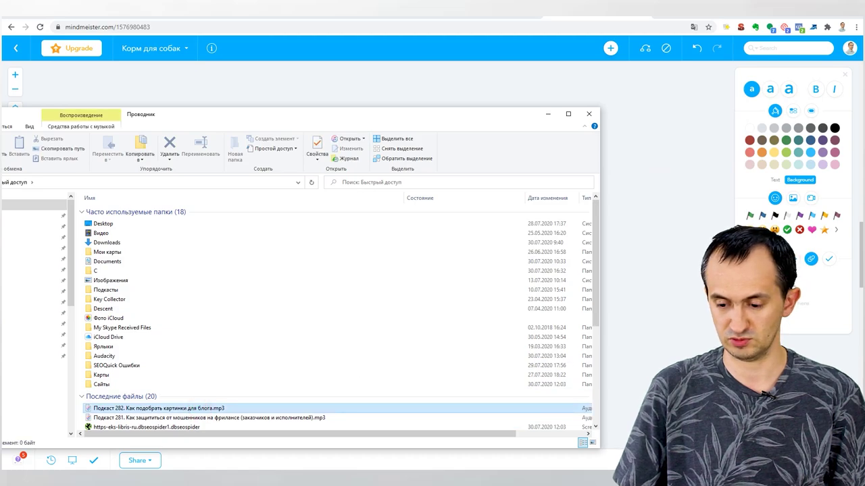
{"action": "left_click", "coordinate": [520, 407]}
{"action": "left_click_drag", "start_coordinate": [519, 406], "coordinate": [799, 297]}
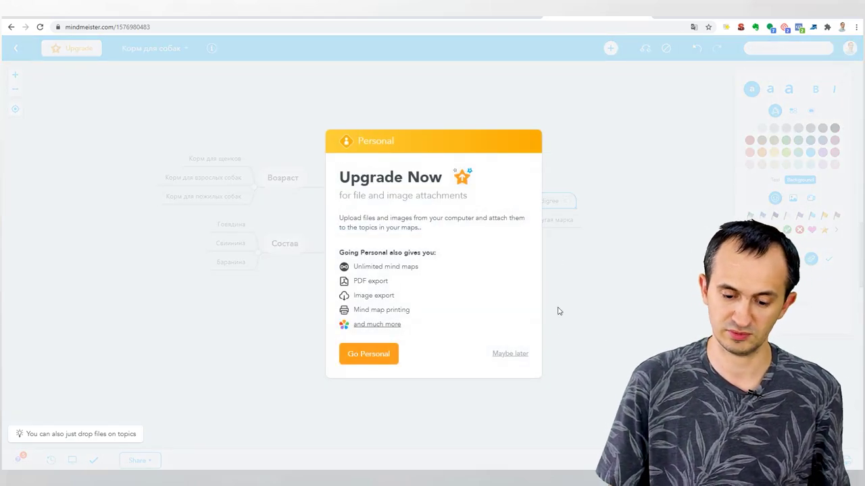
{"action": "key", "text": "Escape"}
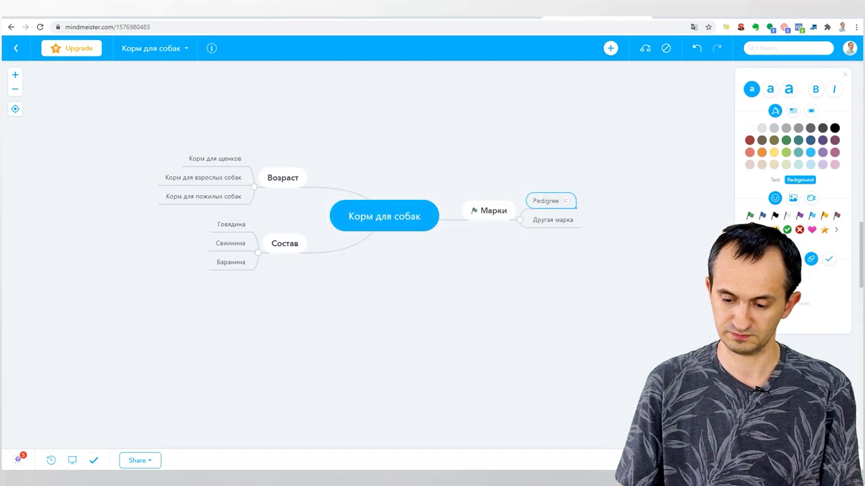
- Review the link, comment and task options available for the "Pedigree" topic
{"action": "left_click", "coordinate": [793, 259]}
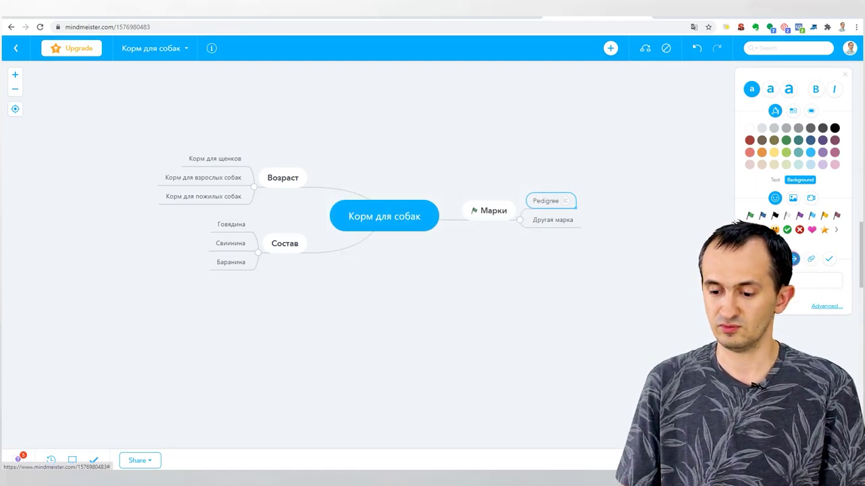
{"action": "left_click", "coordinate": [775, 258]}
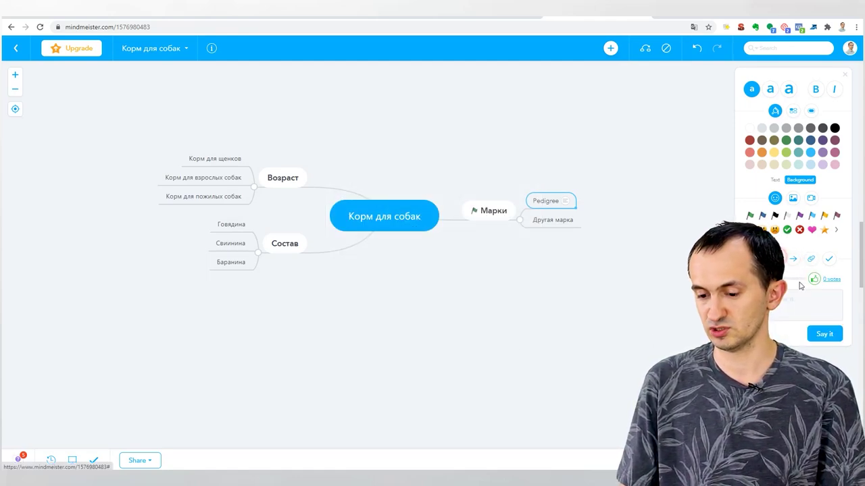
{"action": "left_click", "coordinate": [830, 260]}
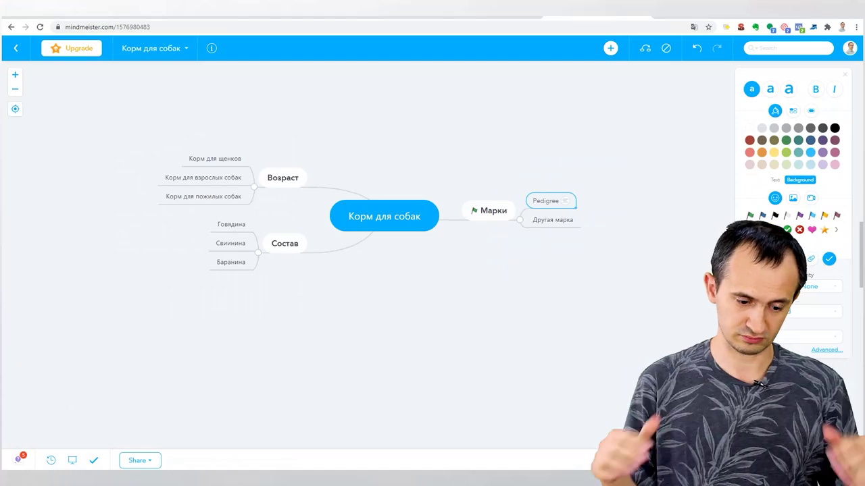
- Return to the MindMeister window and reopen the "Корм для собак" map from My Maps
{"action": "mouse_move", "coordinate": [321, 481]}
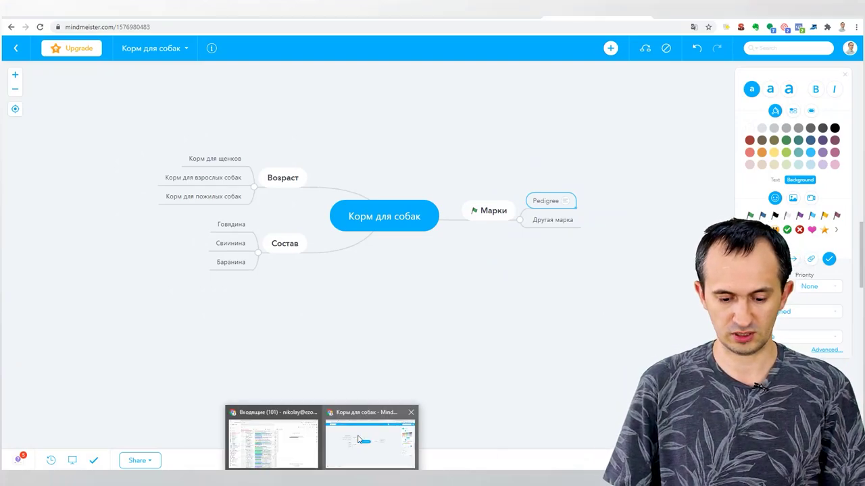
{"action": "left_click", "coordinate": [376, 428]}
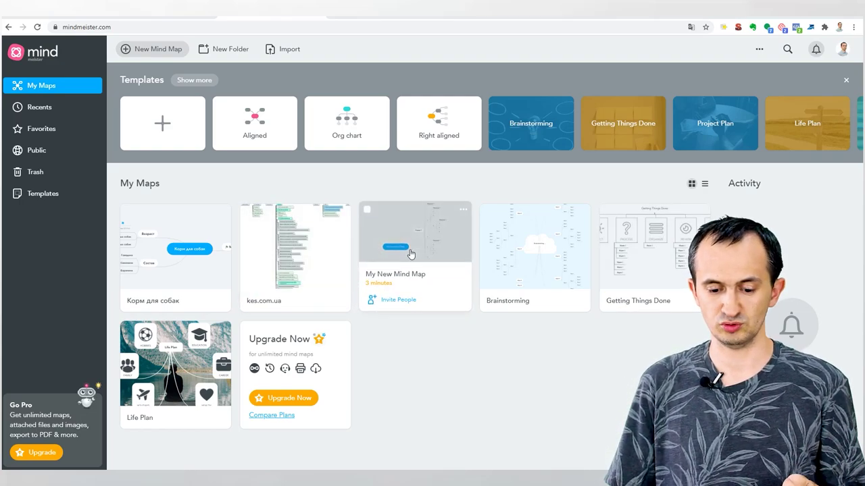
{"action": "left_click", "coordinate": [209, 249]}
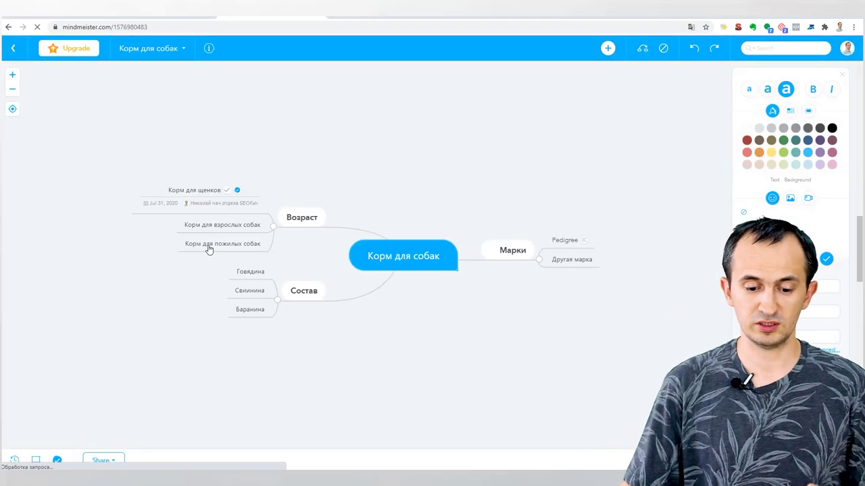
{"action": "left_click", "coordinate": [187, 190]}
- Turn "Pedigree" into a task assigned to the listed team member, with Priority 2 and due date Jul 31, 2020
{"action": "left_click", "coordinate": [560, 241]}
{"action": "left_click", "coordinate": [568, 260]}
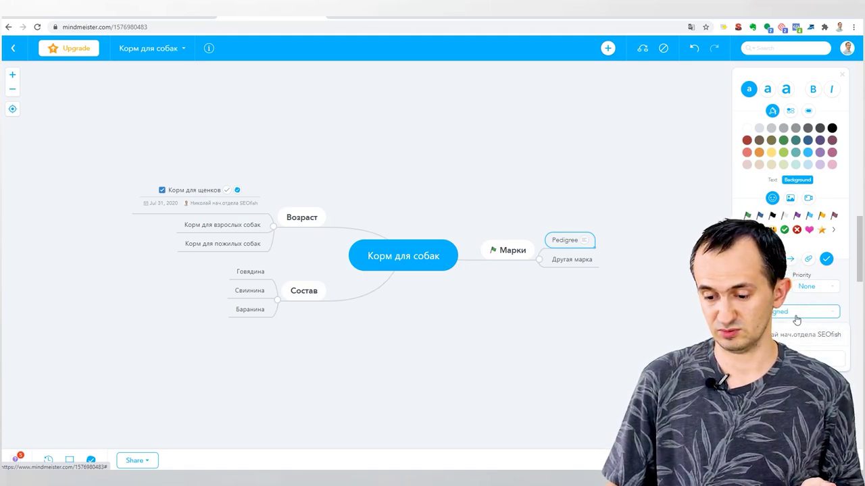
{"action": "left_click", "coordinate": [789, 338]}
{"action": "left_click", "coordinate": [801, 311]}
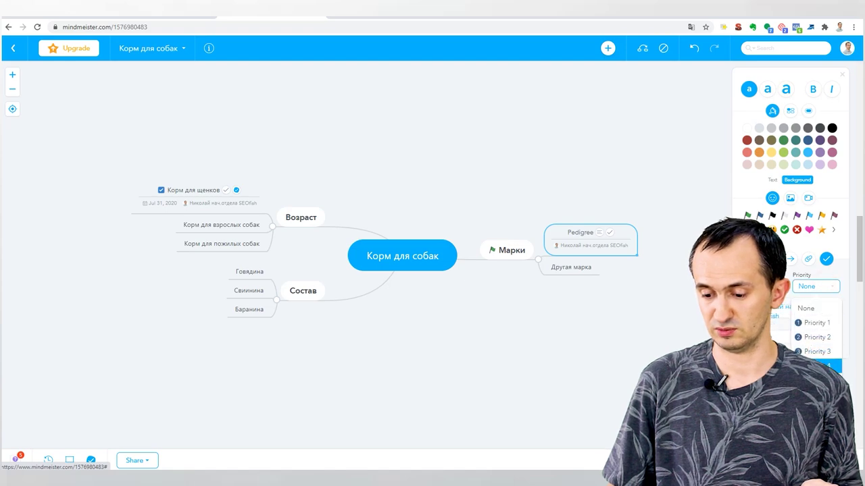
{"action": "left_click", "coordinate": [791, 331]}
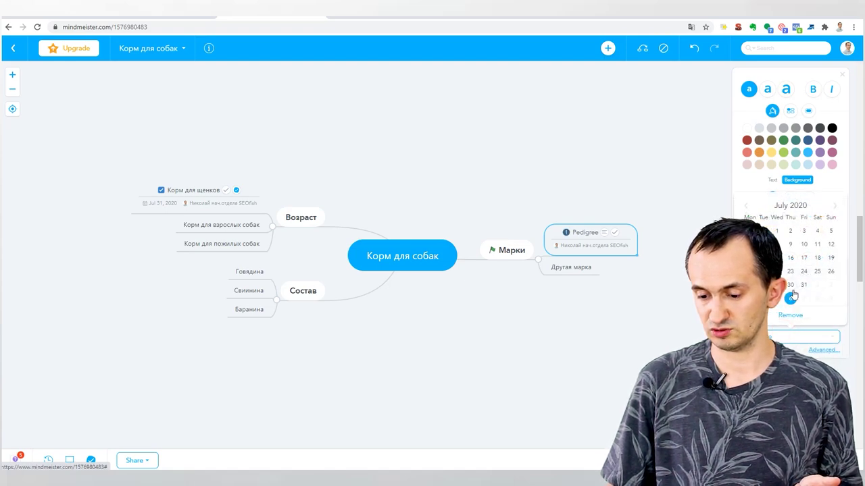
{"action": "left_click", "coordinate": [778, 286]}
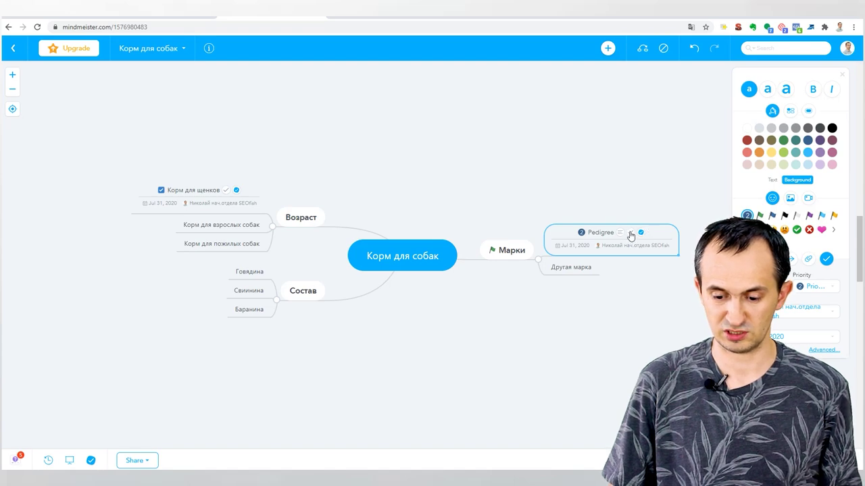
- Check the "Pedigree" task information, switch to the MeisterTask project "Работы по SEOQUICK" and open the "Pedigree" task under "Входящие"
{"action": "mouse_move", "coordinate": [630, 235]}
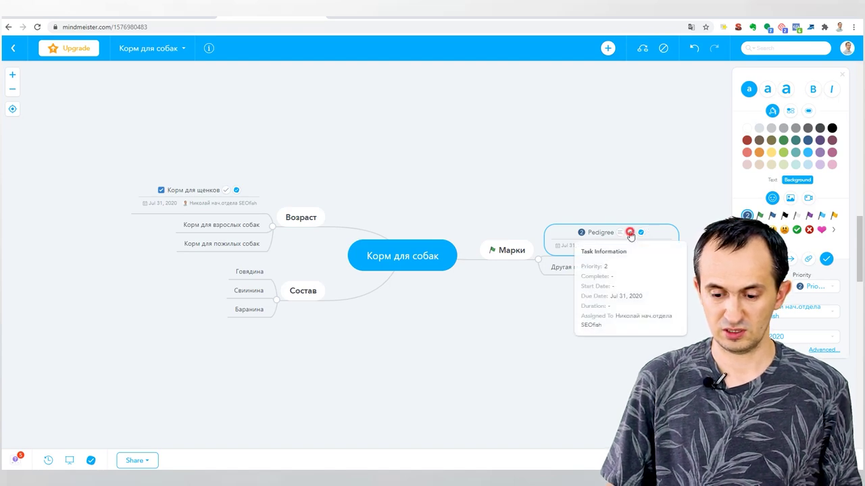
{"action": "left_click", "coordinate": [343, 21]}
{"action": "left_click", "coordinate": [199, 131]}
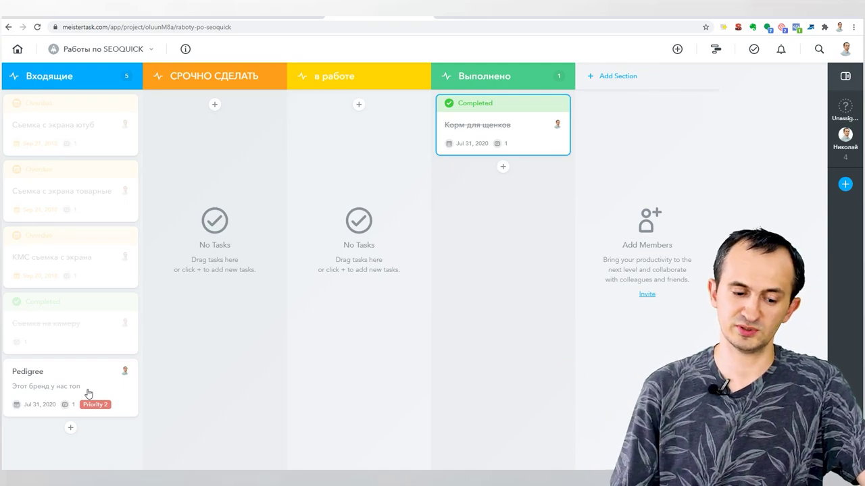
{"action": "left_click", "coordinate": [87, 379]}
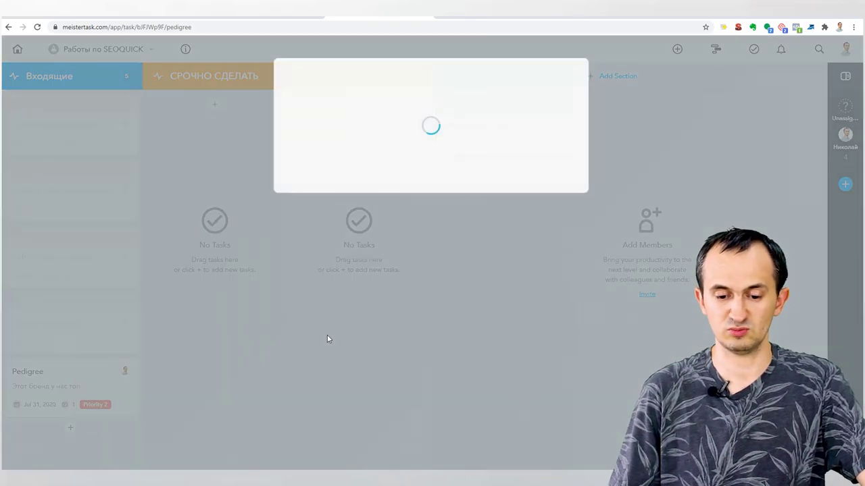
- Add the checklist items "найти инфу" and "написать текст" to the "Pedigree" task
{"action": "scroll", "coordinate": [387, 206], "scroll_direction": "down", "scroll_amount": 1}
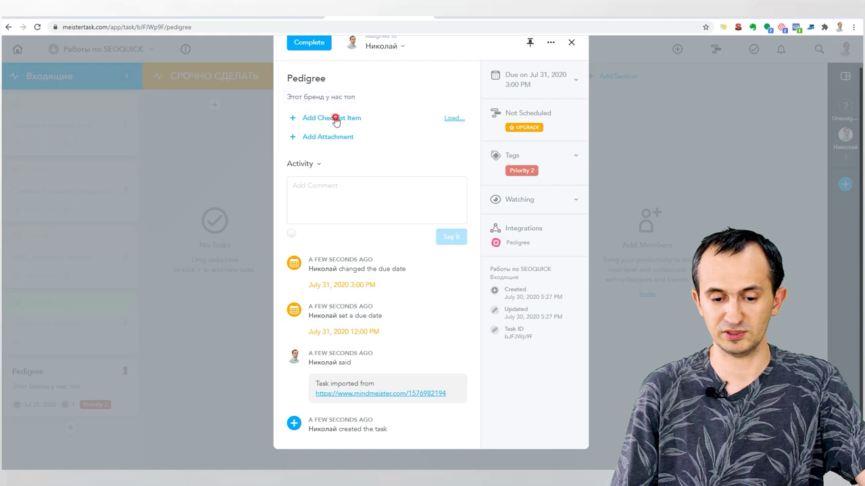
{"action": "left_click", "coordinate": [336, 119]}
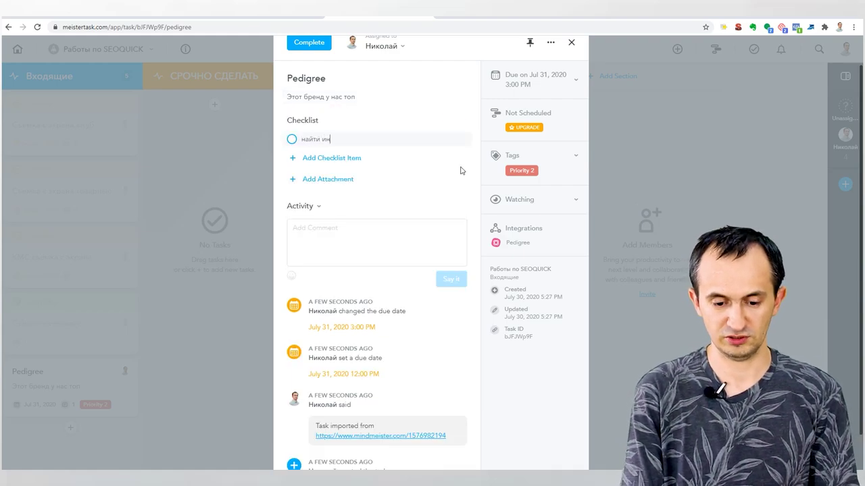
{"action": "type", "text": "найти инфу"}
{"action": "key", "text": "Return"}
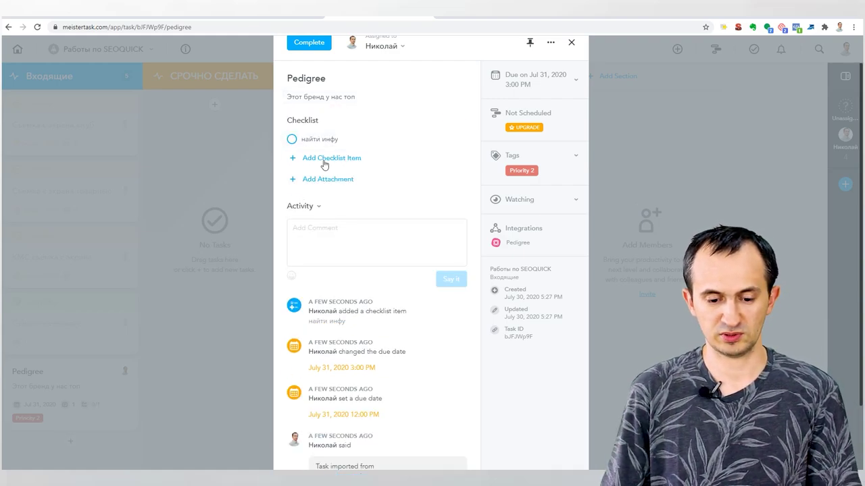
{"action": "left_click", "coordinate": [330, 162]}
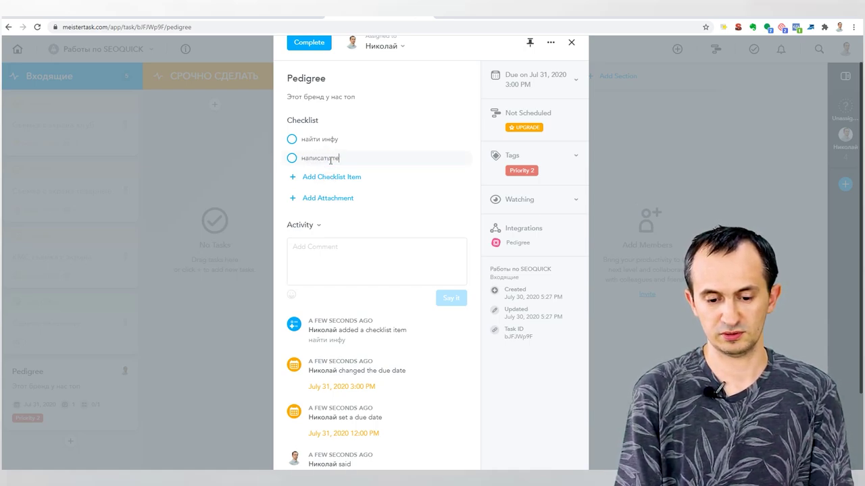
{"action": "key", "text": "Return"}
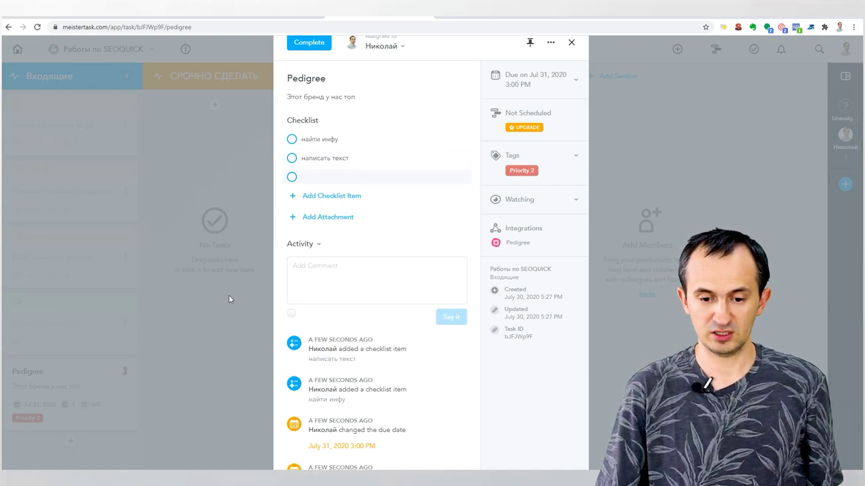
{"action": "scroll", "coordinate": [348, 379], "scroll_direction": "up", "scroll_amount": 1}
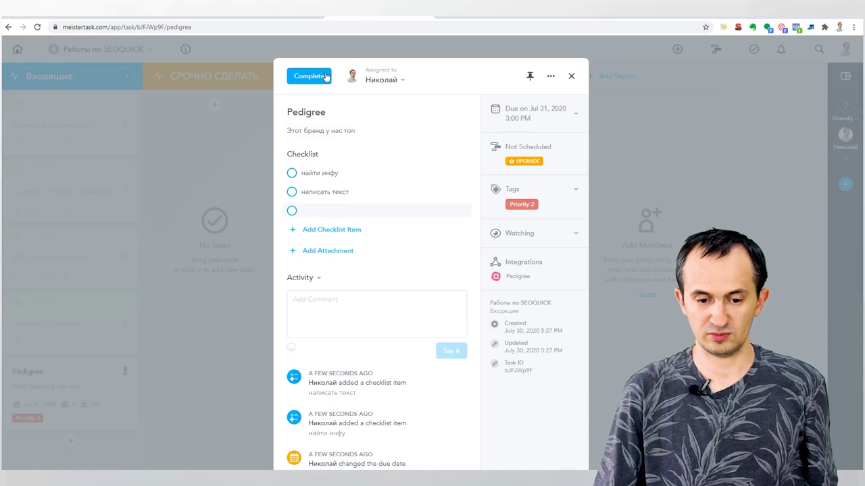
- Move the "Pedigree" task from "Входящие" to the "в работе" section and mark it as complete
{"action": "left_click", "coordinate": [184, 334]}
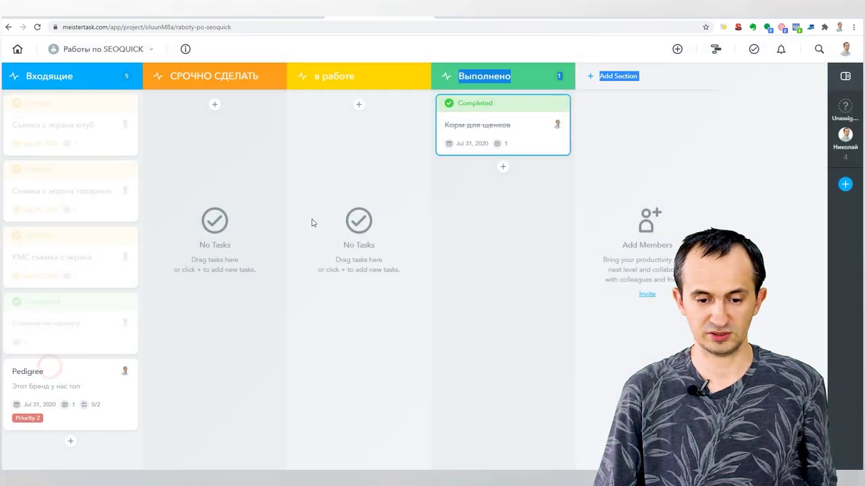
{"action": "left_click_drag", "start_coordinate": [72, 381], "coordinate": [371, 105]}
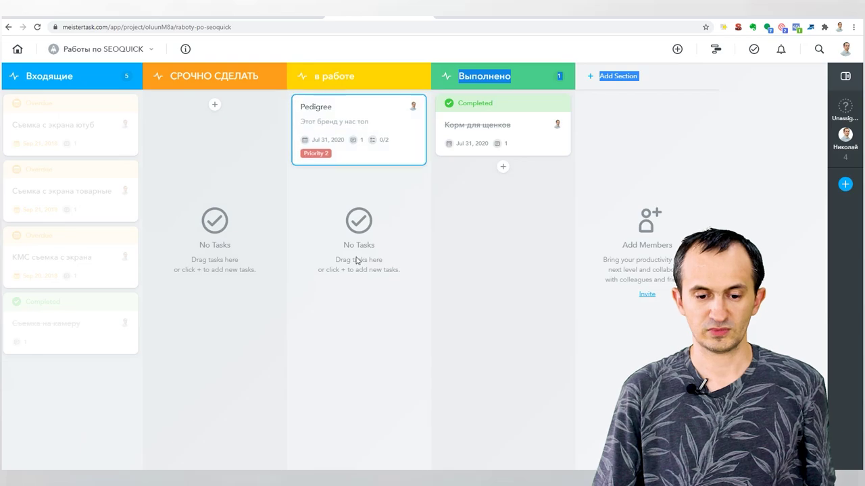
{"action": "left_click", "coordinate": [366, 116]}
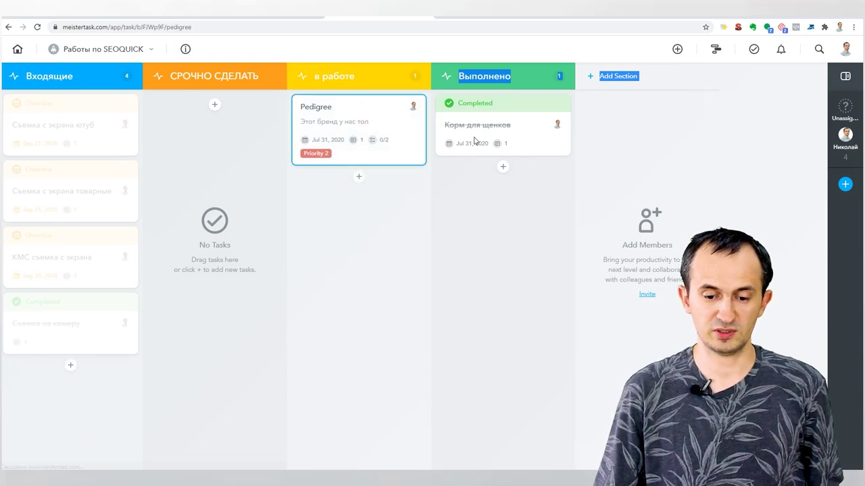
{"action": "left_click", "coordinate": [309, 77]}
{"action": "left_click", "coordinate": [236, 125]}
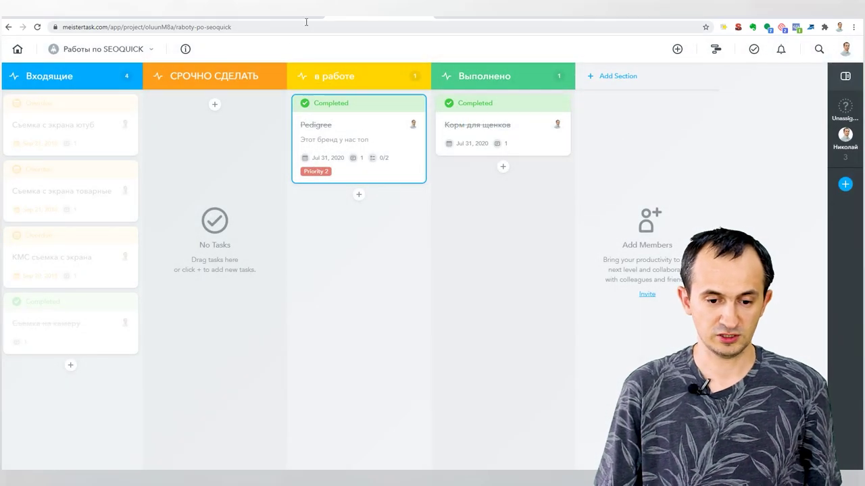
- Switch to the "Корм для собак" mind map and check the task status shown on the "Pedigree" topic
{"action": "left_click", "coordinate": [303, 19]}
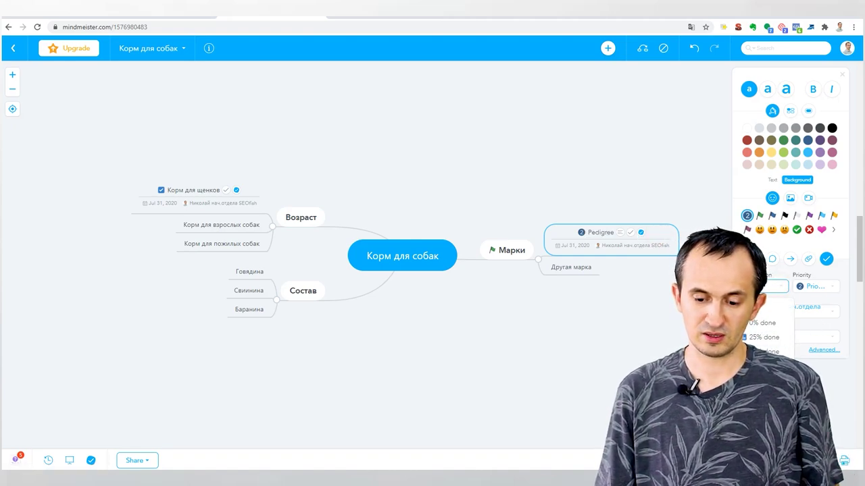
{"action": "scroll", "coordinate": [648, 317], "scroll_direction": "down", "scroll_amount": 1}
{"action": "left_click", "coordinate": [570, 263]}
{"action": "left_click", "coordinate": [660, 235]}
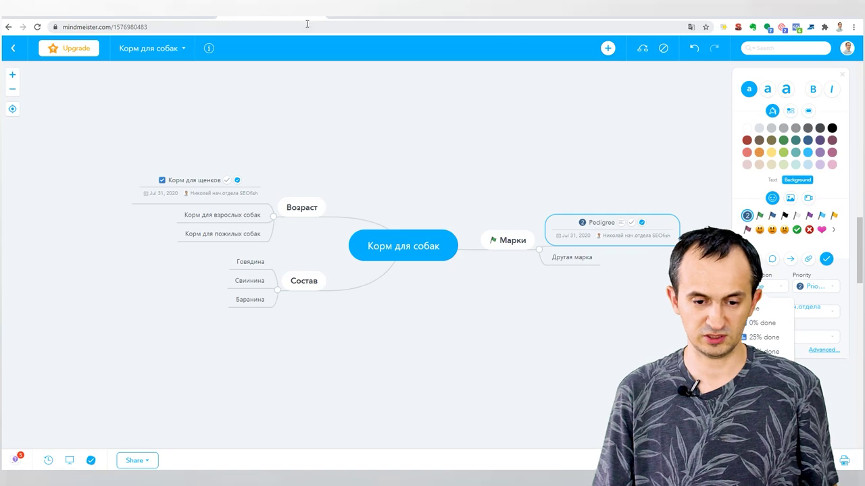
- Return to the MeisterTask project board and move the "Pedigree" task to the "Выполнено" section
{"action": "left_click", "coordinate": [347, 20]}
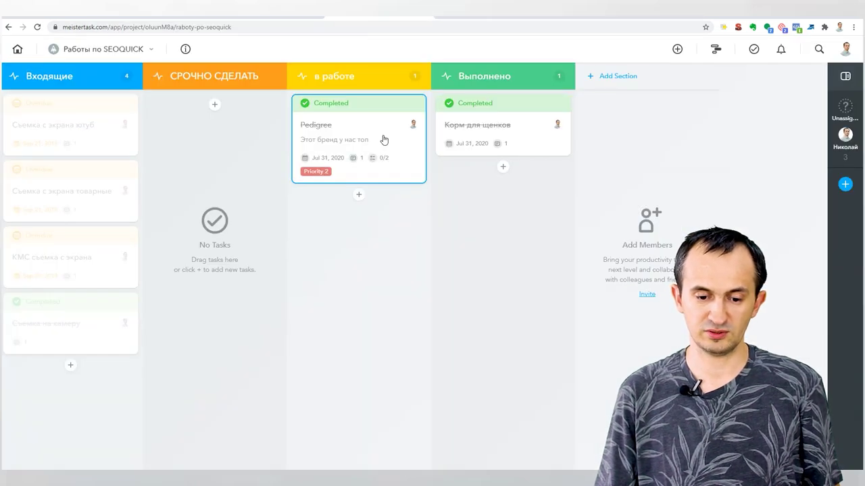
{"action": "left_click_drag", "start_coordinate": [358, 103], "coordinate": [520, 132]}
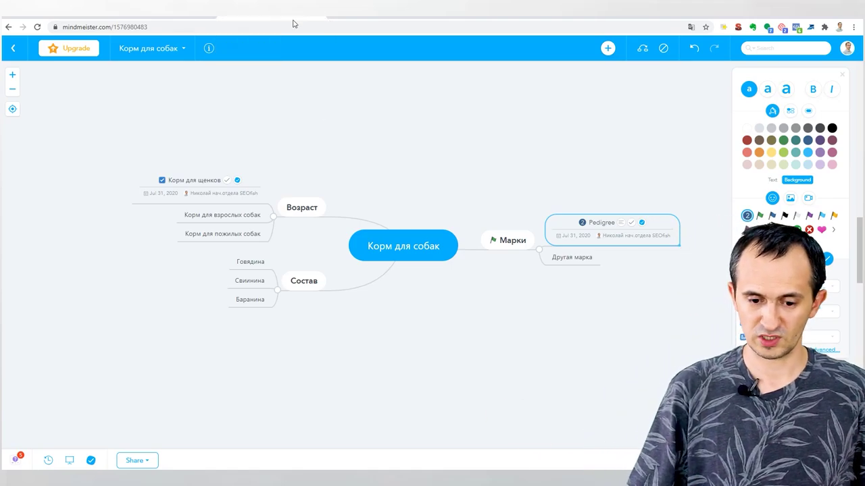
- Return to MindMeister, open the "Brainstorming" map from My Maps and look through its idea branches
{"action": "left_click", "coordinate": [204, 18]}
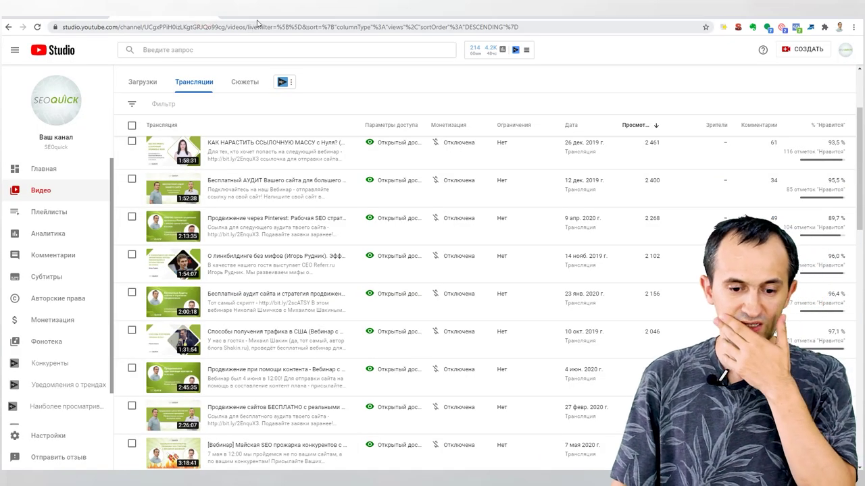
{"action": "left_click", "coordinate": [257, 21]}
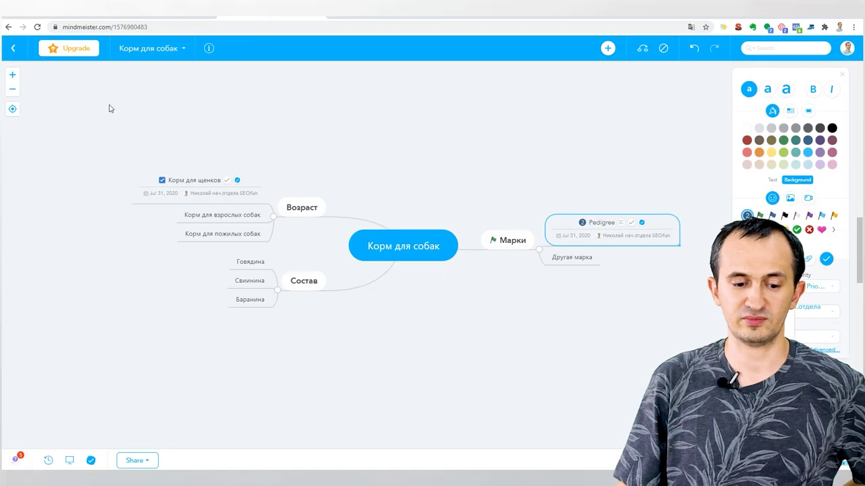
{"action": "left_click", "coordinate": [16, 49]}
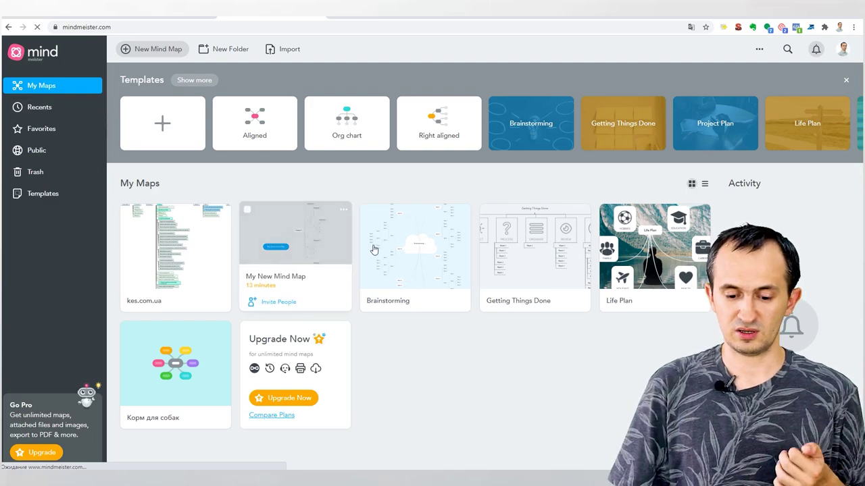
{"action": "left_click", "coordinate": [396, 249]}
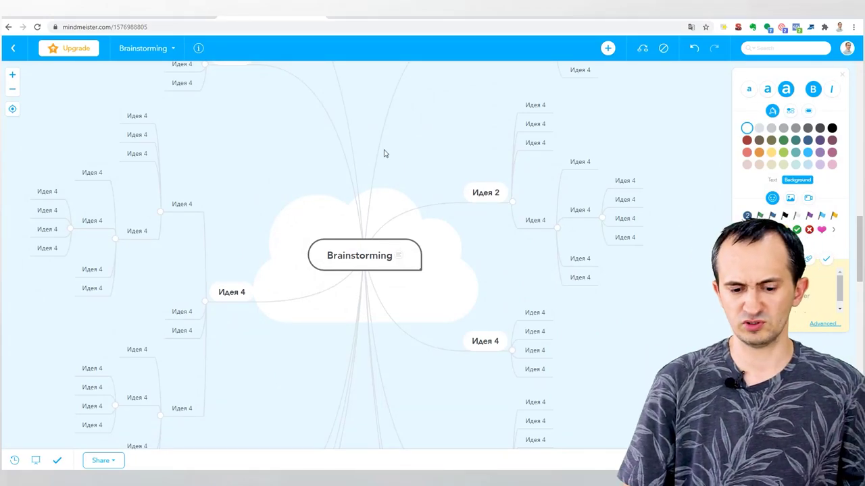
{"action": "scroll", "coordinate": [365, 224], "scroll_direction": "up", "scroll_amount": 5}
{"action": "scroll", "coordinate": [364, 224], "scroll_direction": "down", "scroll_amount": 10}
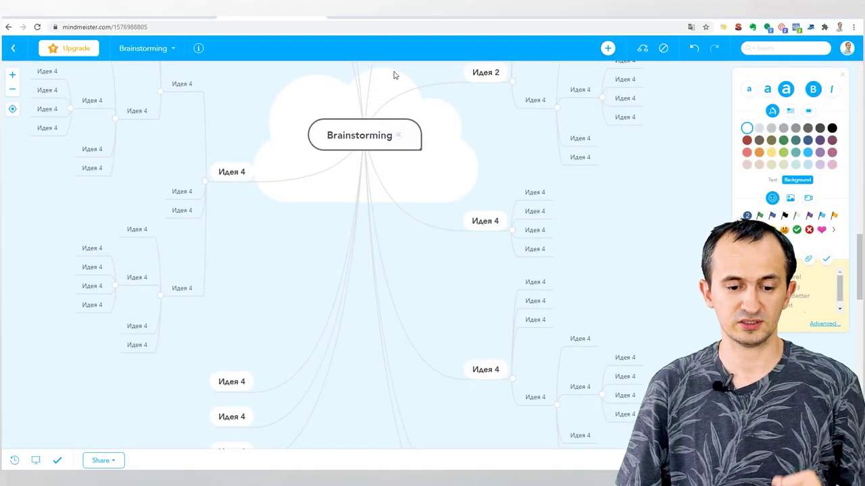
- Switch to the "Getting Things Done" map and examine its COLLECT and PROCESS topics
{"action": "left_click", "coordinate": [173, 50]}
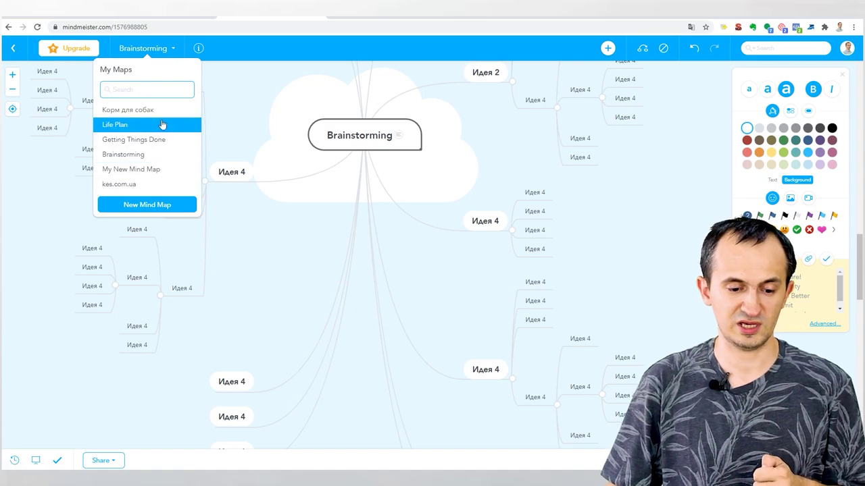
{"action": "left_click", "coordinate": [162, 140]}
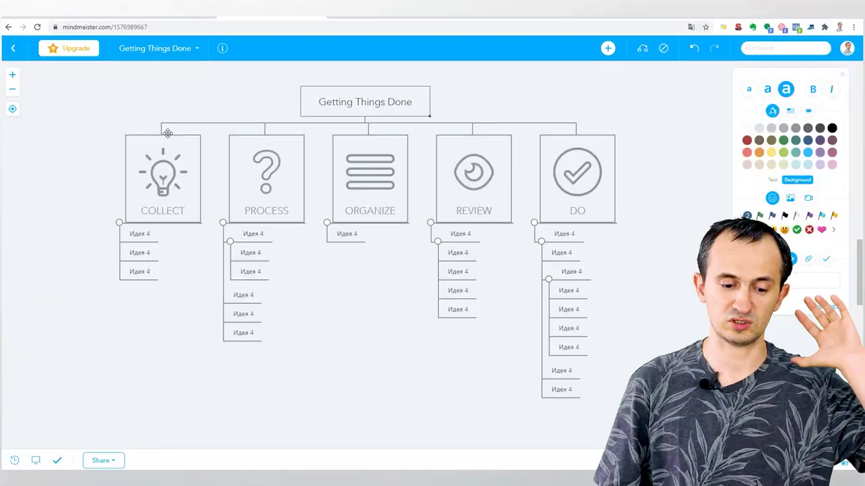
{"action": "left_click", "coordinate": [149, 152]}
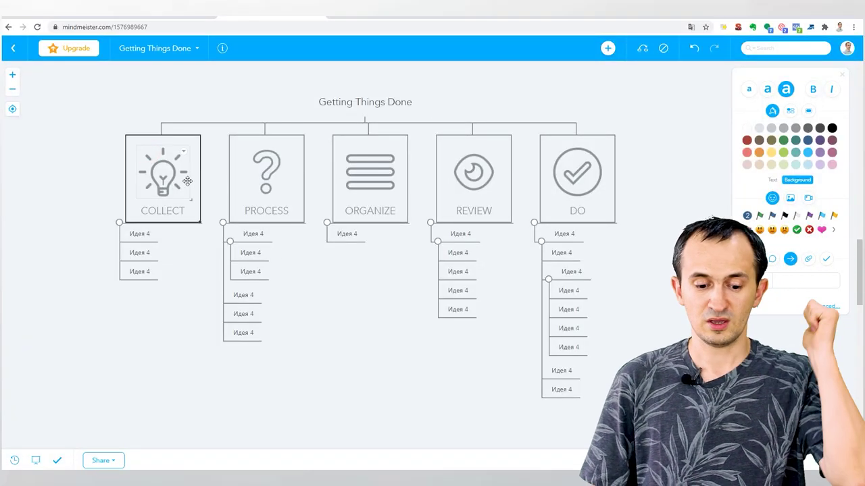
{"action": "left_click", "coordinate": [246, 187]}
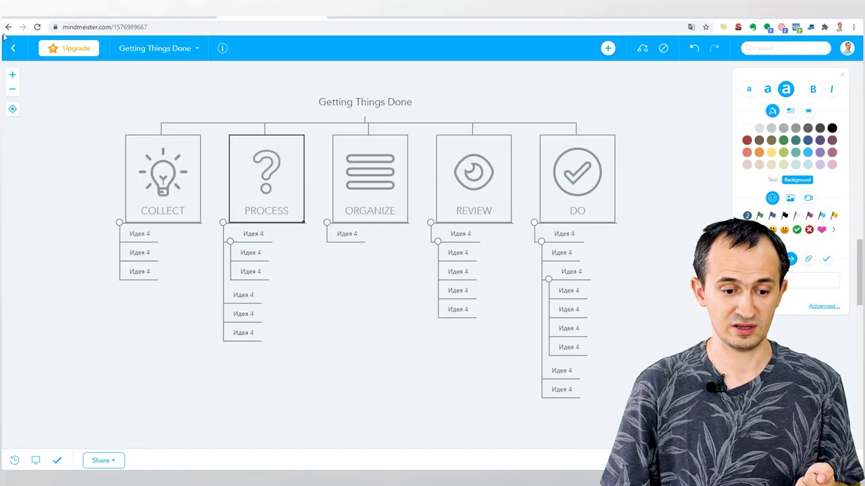
- Switch to the "Life Plan" map and add the subtopic "выучить английский" to EDUCATION
{"action": "left_click", "coordinate": [185, 55]}
{"action": "left_click", "coordinate": [186, 53]}
{"action": "left_click", "coordinate": [186, 54]}
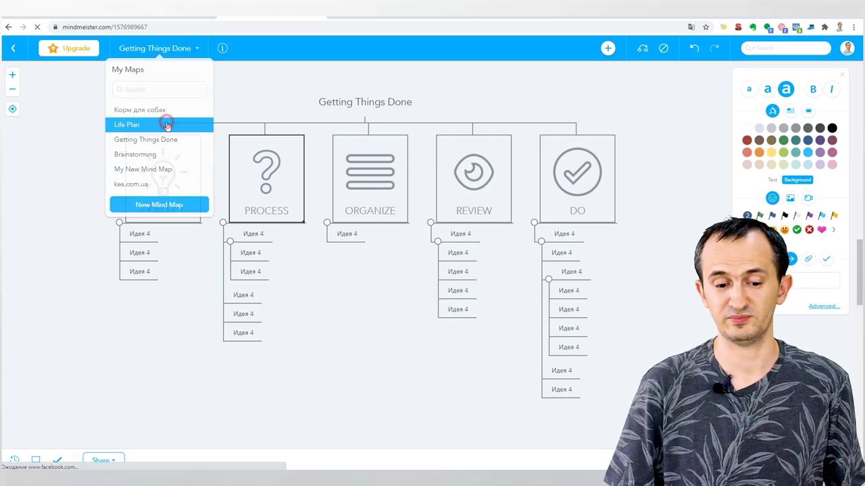
{"action": "left_click", "coordinate": [165, 125]}
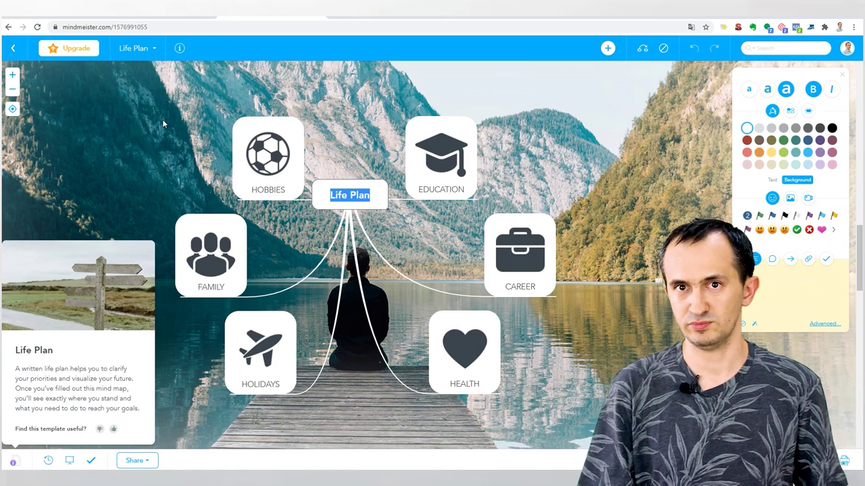
{"action": "left_click", "coordinate": [447, 144]}
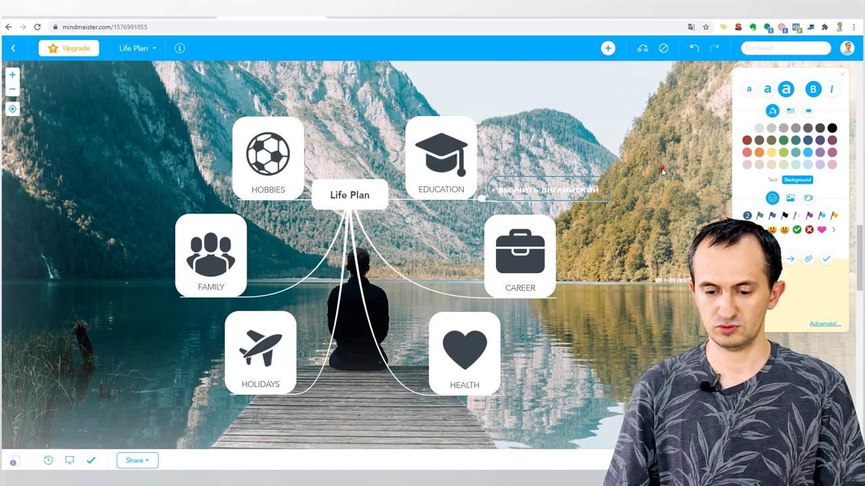
- Move the EDUCATION topic with its subtopic upward, above the HOBBIES topic
{"action": "scroll", "coordinate": [365, 255], "scroll_direction": "down", "scroll_amount": 2}
{"action": "scroll", "coordinate": [365, 254], "scroll_direction": "up", "scroll_amount": 5}
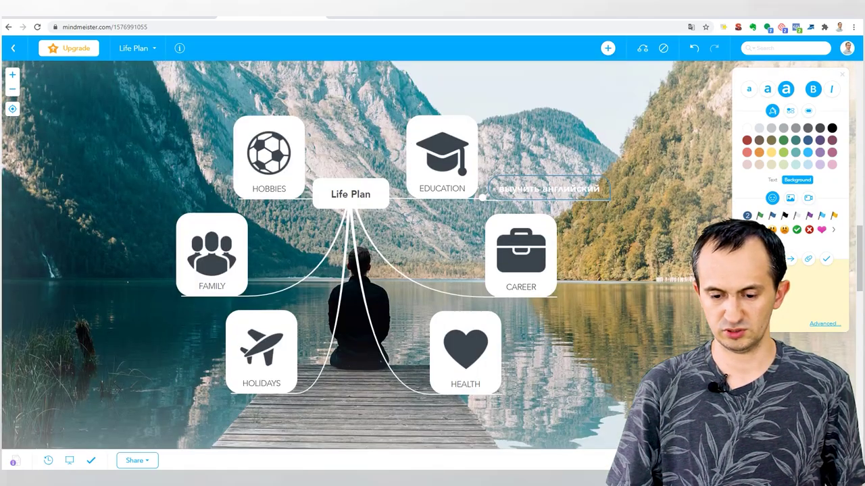
{"action": "scroll", "coordinate": [365, 254], "scroll_direction": "down", "scroll_amount": 2}
{"action": "scroll", "coordinate": [507, 271], "scroll_direction": "down", "scroll_amount": 3}
{"action": "left_click_drag", "start_coordinate": [446, 186], "coordinate": [456, 104]}
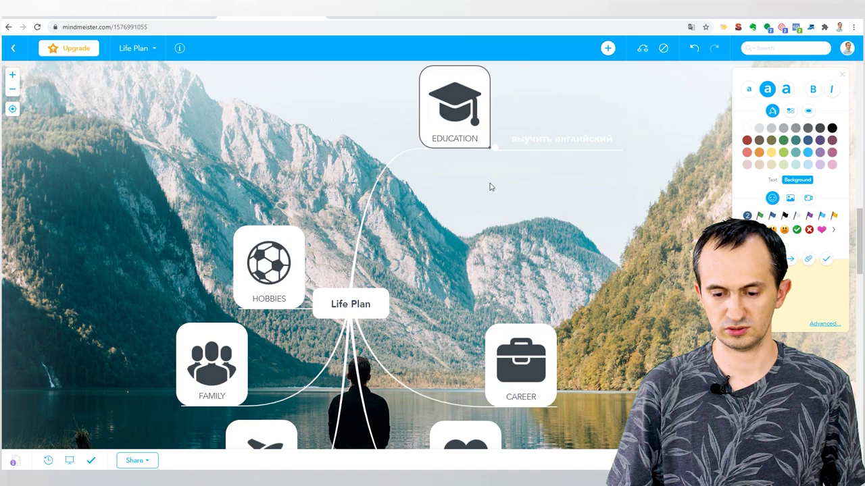
- Give "выучить английский" a black background and add the subtopic "пойти на курсы" with a dark green background
{"action": "left_click", "coordinate": [504, 150]}
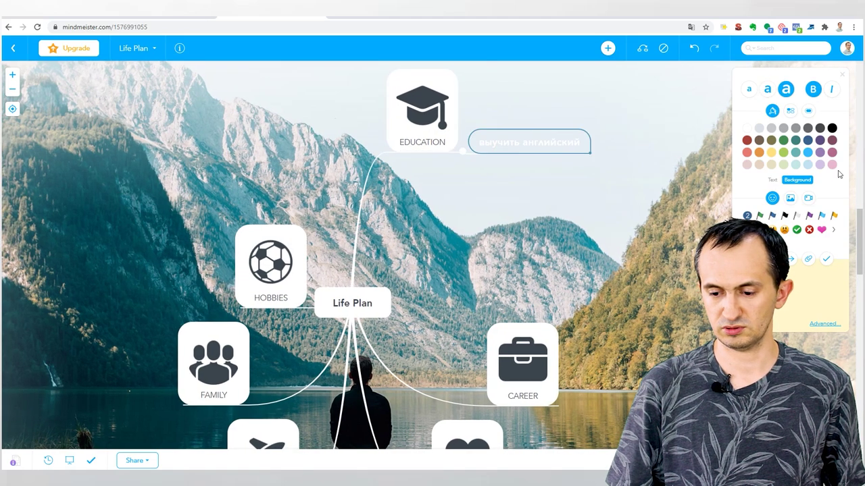
{"action": "left_click", "coordinate": [832, 139]}
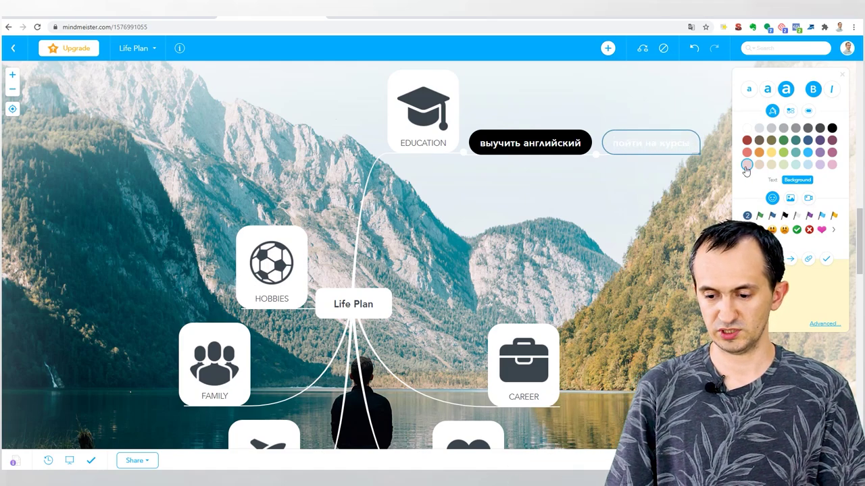
{"action": "left_click", "coordinate": [783, 140]}
- Add the subtopic "найти курсы в городе" after "пойти на курсы" and give it a light green background
{"action": "left_click_drag", "start_coordinate": [569, 256], "coordinate": [346, 301]}
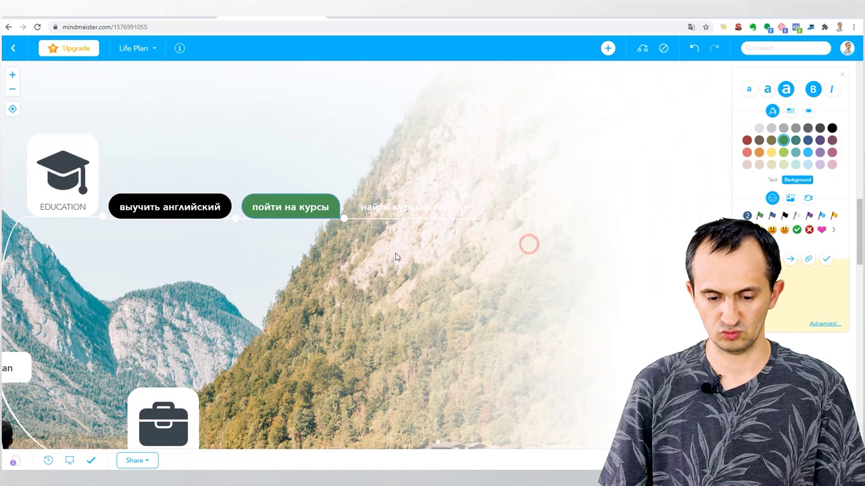
{"action": "left_click", "coordinate": [408, 209]}
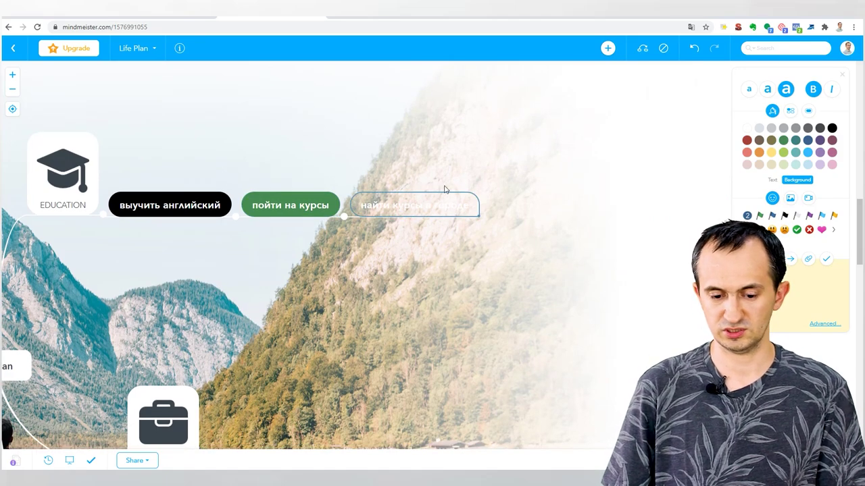
{"action": "left_click", "coordinate": [783, 153]}
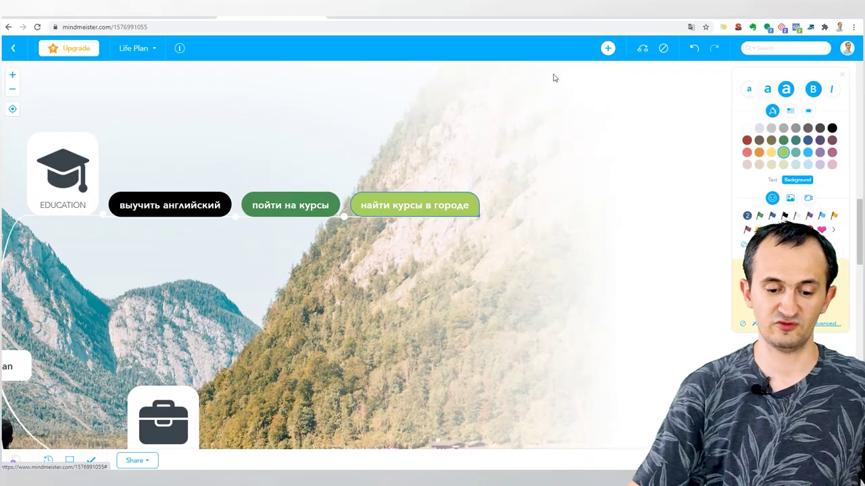
- Add the green check mark icon to the "выучить английский" topic
{"action": "left_click", "coordinate": [174, 200]}
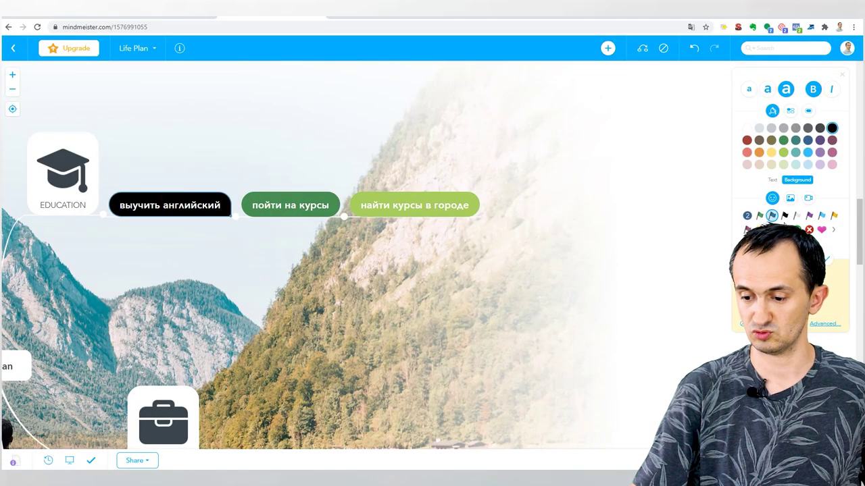
{"action": "left_click", "coordinate": [797, 229]}
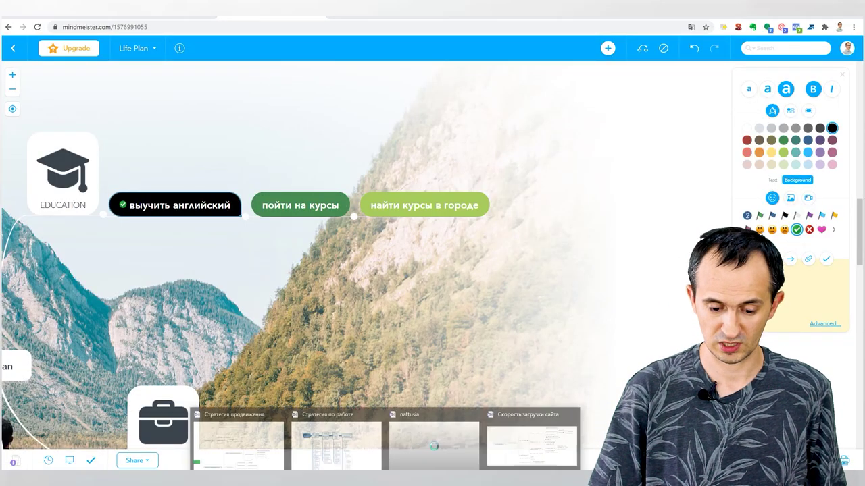
- Switch to the desktop mind-mapping program and bring up its open map "Скорость загрузки сайта"
{"action": "left_click", "coordinate": [279, 450]}
{"action": "mouse_move", "coordinate": [441, 450]}
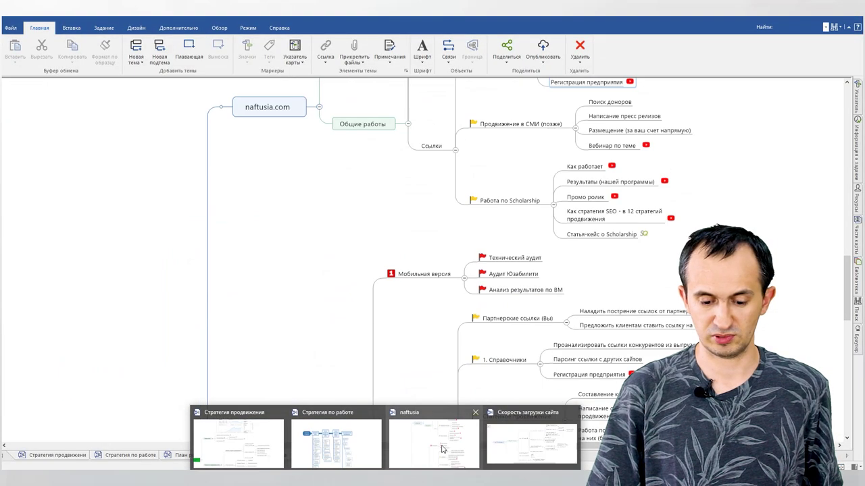
{"action": "left_click", "coordinate": [524, 445]}
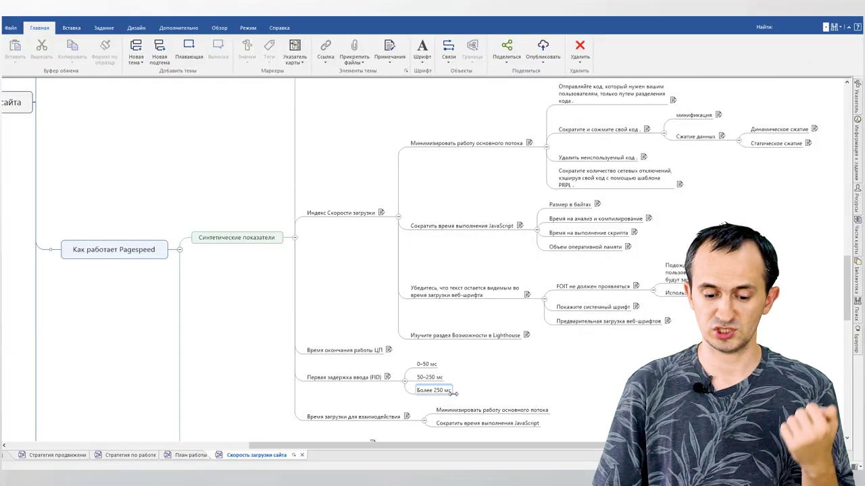
- Look through the "Скорость загрузки сайта" map, from the reasons for speed and synthetic tests to "Как работает Pagespeed"
{"action": "left_click_drag", "start_coordinate": [454, 445], "coordinate": [203, 424]}
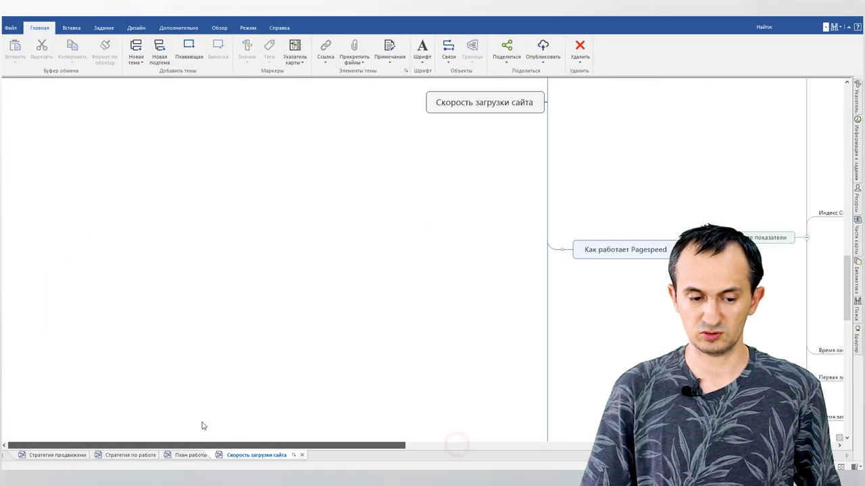
{"action": "scroll", "coordinate": [416, 333], "scroll_direction": "up", "scroll_amount": 3}
{"action": "scroll", "coordinate": [417, 333], "scroll_direction": "down", "scroll_amount": 3}
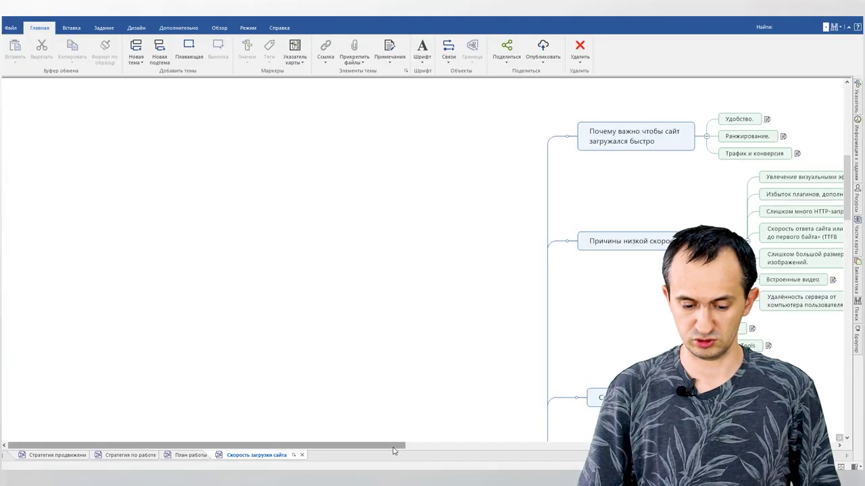
{"action": "left_click_drag", "start_coordinate": [394, 445], "coordinate": [531, 439]}
{"action": "scroll", "coordinate": [608, 322], "scroll_direction": "down", "scroll_amount": 10}
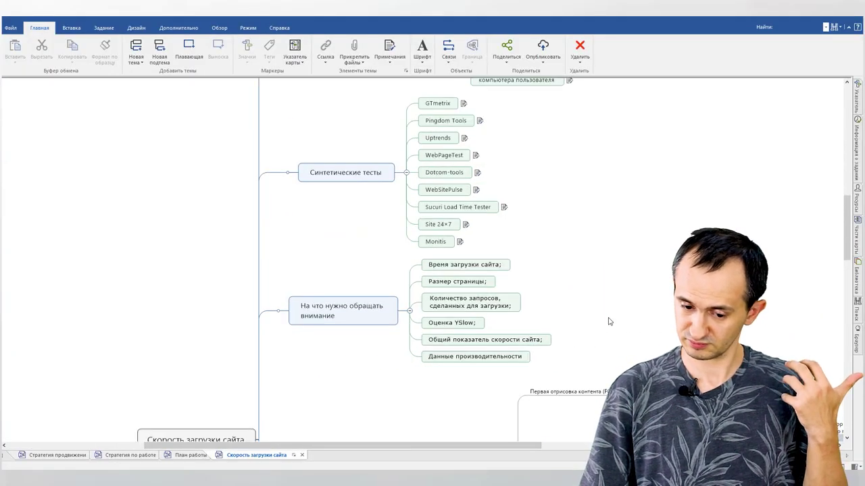
{"action": "scroll", "coordinate": [473, 314], "scroll_direction": "down", "scroll_amount": 3}
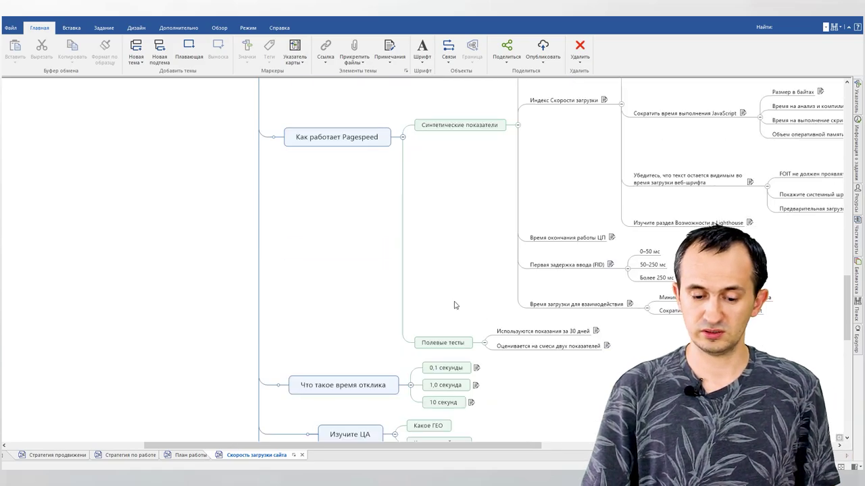
- Collapse the branches "Синтетические тесты", "Причины низкой скорости загрузки", "На что нужно обращать внимание" and "Как работает Pagespeed"
{"action": "scroll", "coordinate": [420, 300], "scroll_direction": "up", "scroll_amount": 10}
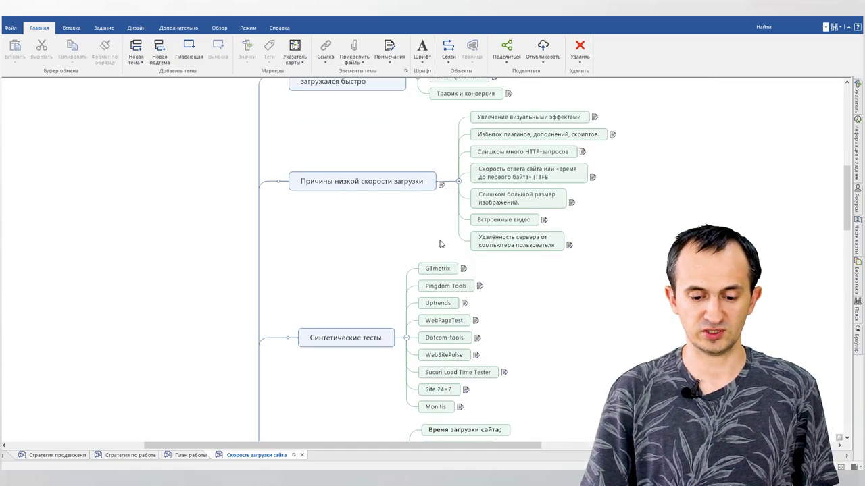
{"action": "left_click", "coordinate": [407, 339]}
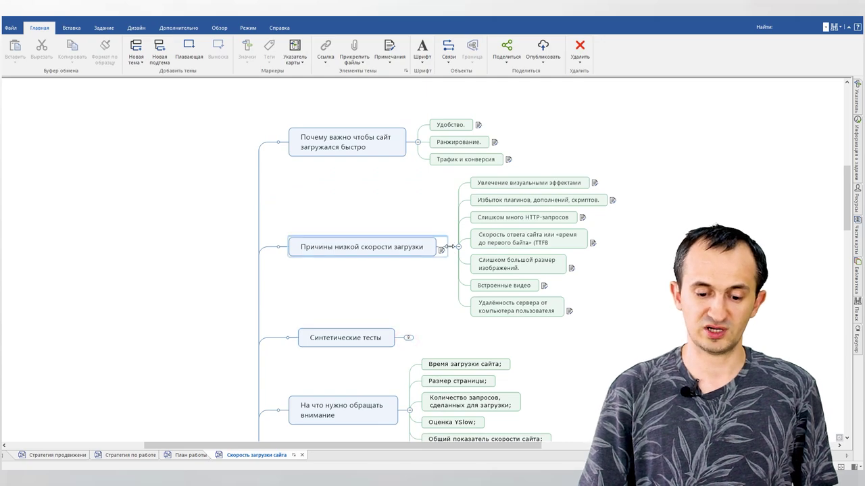
{"action": "left_click", "coordinate": [459, 245]}
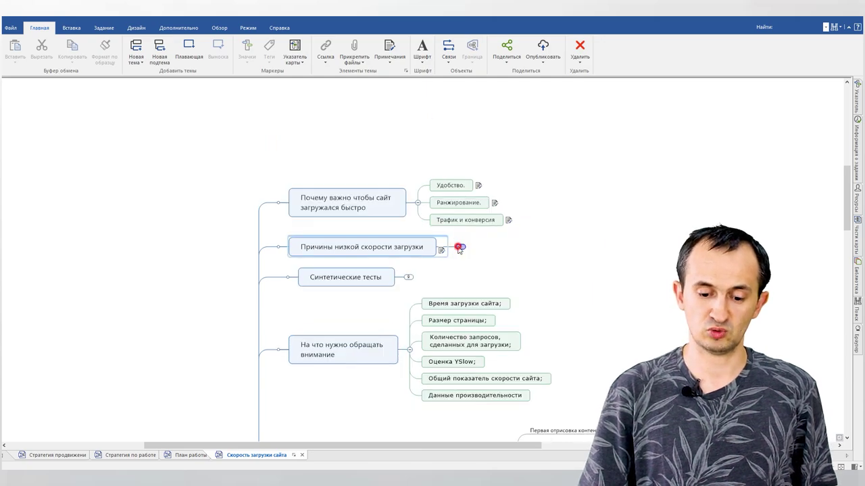
{"action": "left_click", "coordinate": [409, 350]}
{"action": "left_click", "coordinate": [403, 364]}
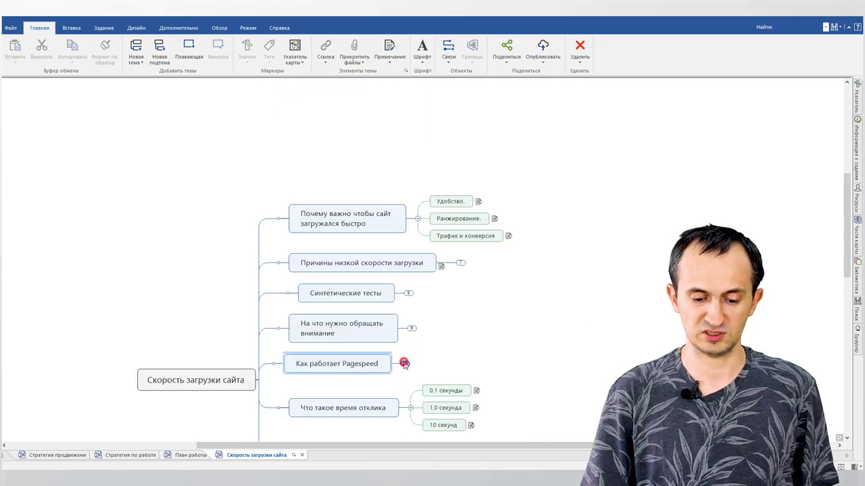
- Collapse the remaining branches "Что такое время отклика", "Изучите ЦА", "Как выбрать Хостинг" and "Почему важно чтобы сайт загружался быстро"
{"action": "left_click", "coordinate": [410, 183]}
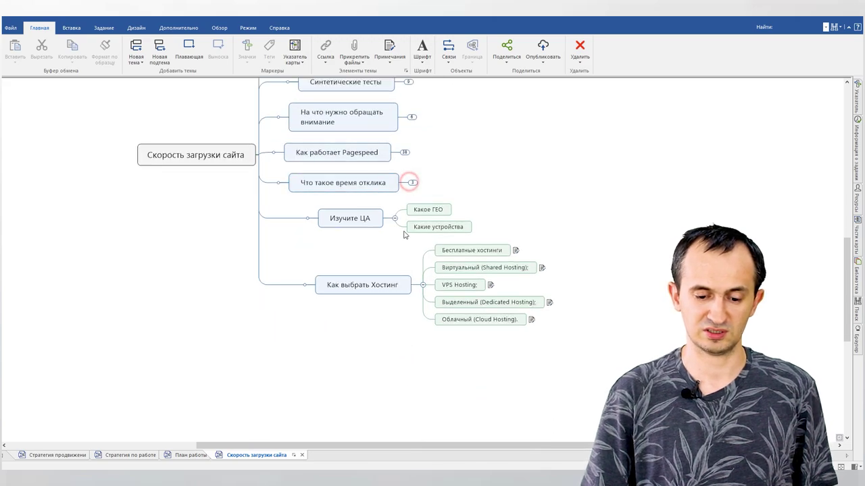
{"action": "left_click", "coordinate": [395, 218]}
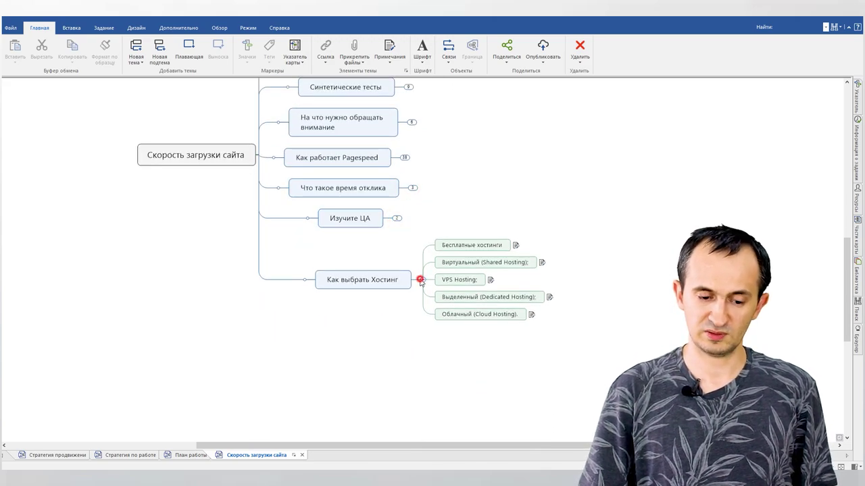
{"action": "left_click", "coordinate": [419, 280]}
{"action": "scroll", "coordinate": [462, 250], "scroll_direction": "up", "scroll_amount": 5}
{"action": "scroll", "coordinate": [459, 247], "scroll_direction": "down", "scroll_amount": 2}
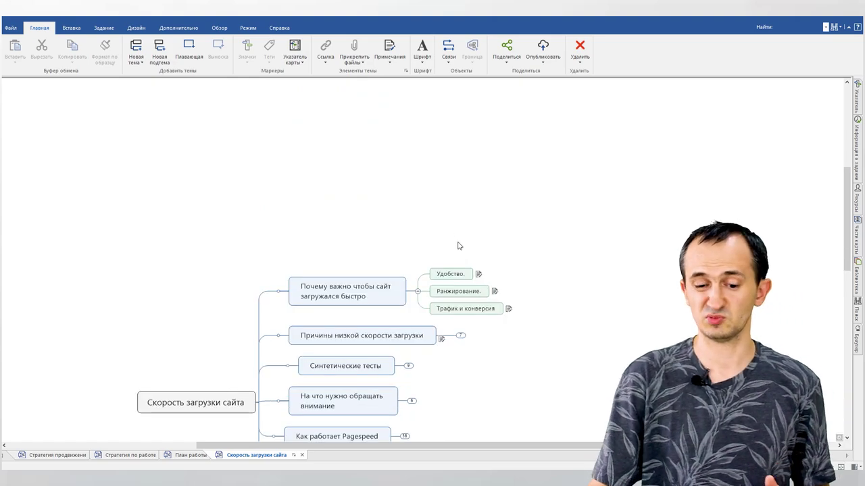
{"action": "left_click", "coordinate": [418, 291]}
{"action": "scroll", "coordinate": [511, 293], "scroll_direction": "down", "scroll_amount": 3}
{"action": "scroll", "coordinate": [568, 299], "scroll_direction": "up", "scroll_amount": 4}
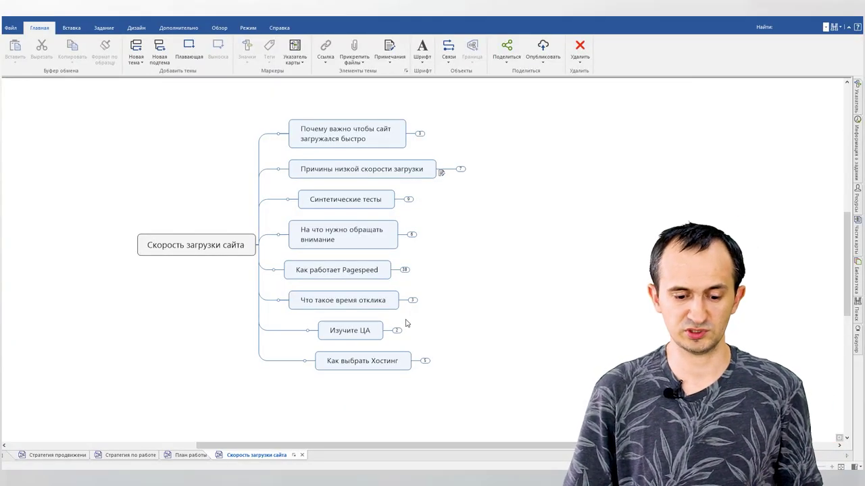
- Expand "Что такое время отклика" and open the notes of "0,1 секунды", "1,0 секунда" and "10 секунд" in turn
{"action": "left_click", "coordinate": [413, 299]}
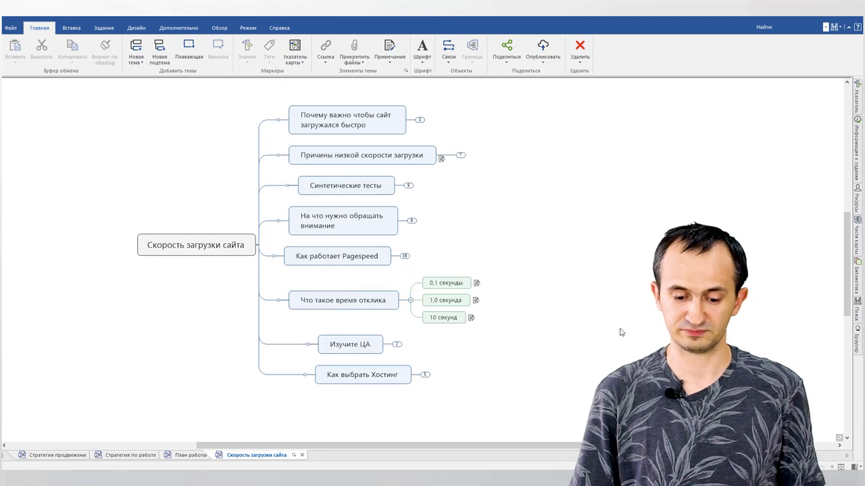
{"action": "left_click", "coordinate": [476, 284]}
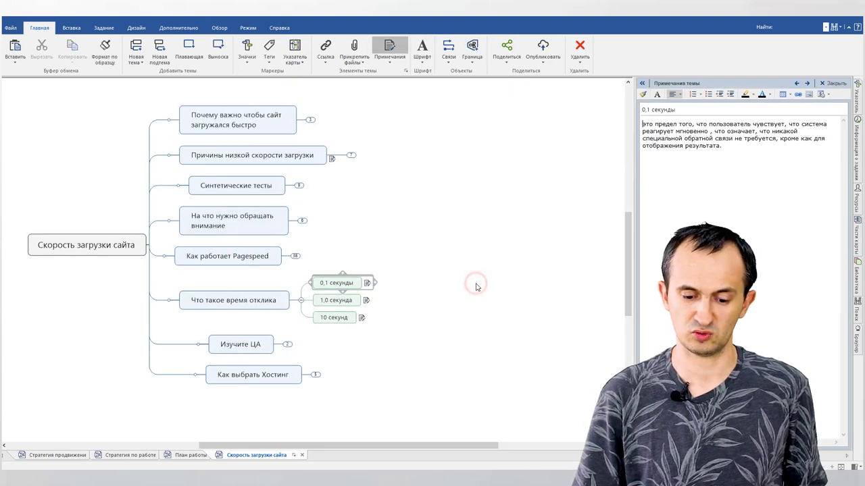
{"action": "left_click", "coordinate": [365, 299]}
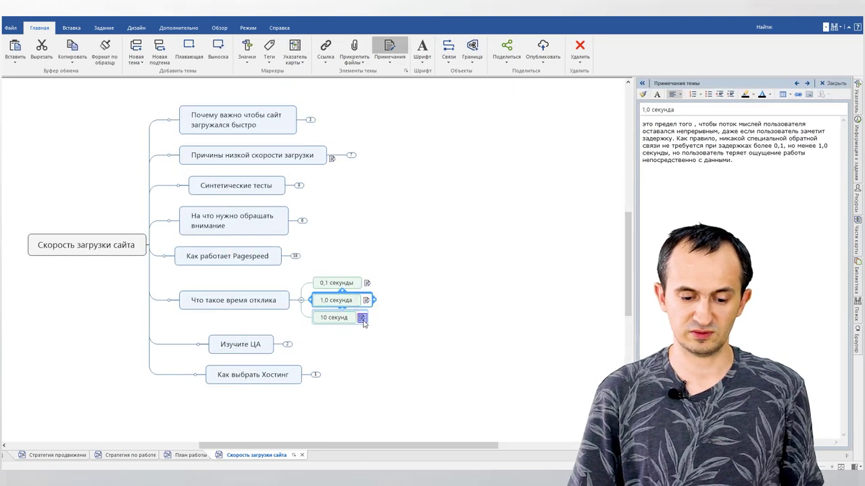
{"action": "left_click", "coordinate": [362, 318]}
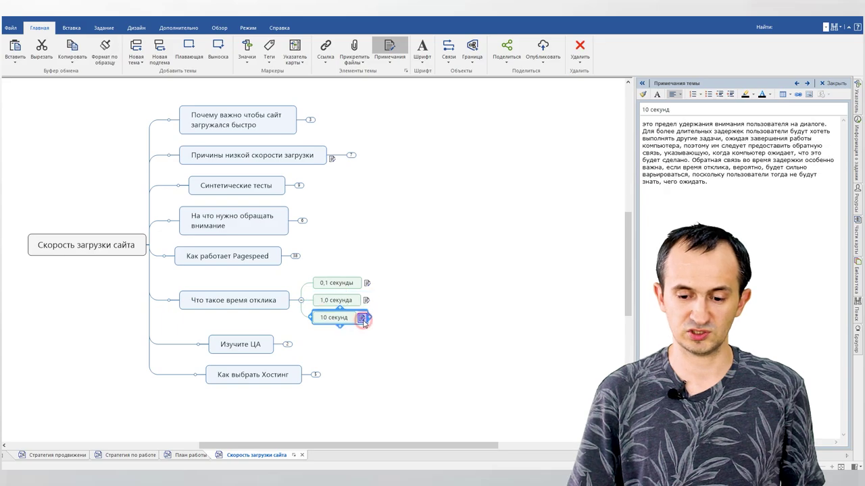
- Expand "Как работает Pagespeed" and collapse its subtopics "Синтетические показатели" and "Полевые тесты"
{"action": "left_click", "coordinate": [294, 256]}
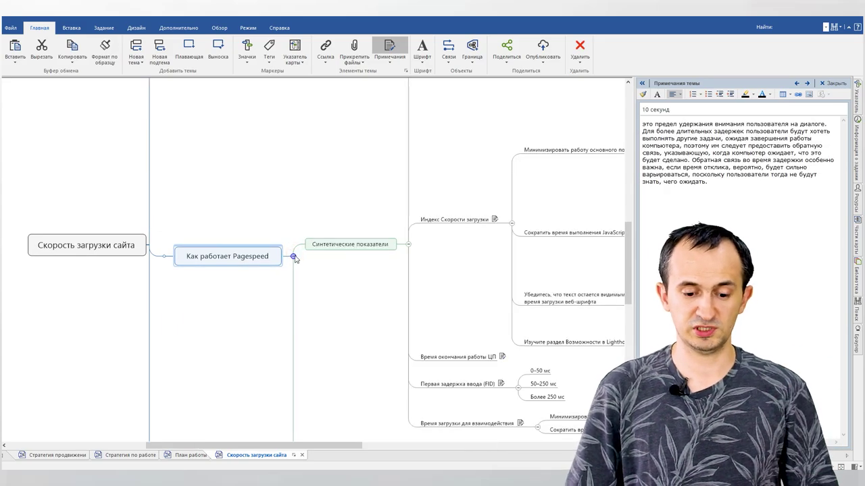
{"action": "left_click", "coordinate": [408, 244]}
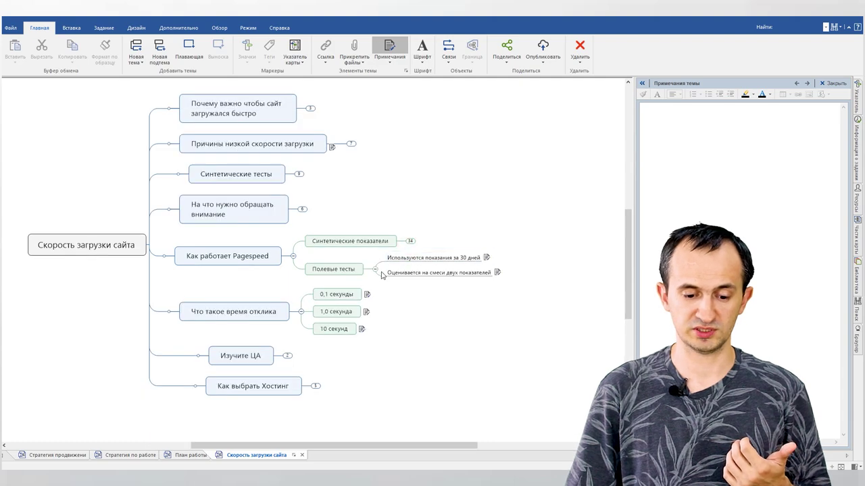
{"action": "left_click", "coordinate": [375, 270]}
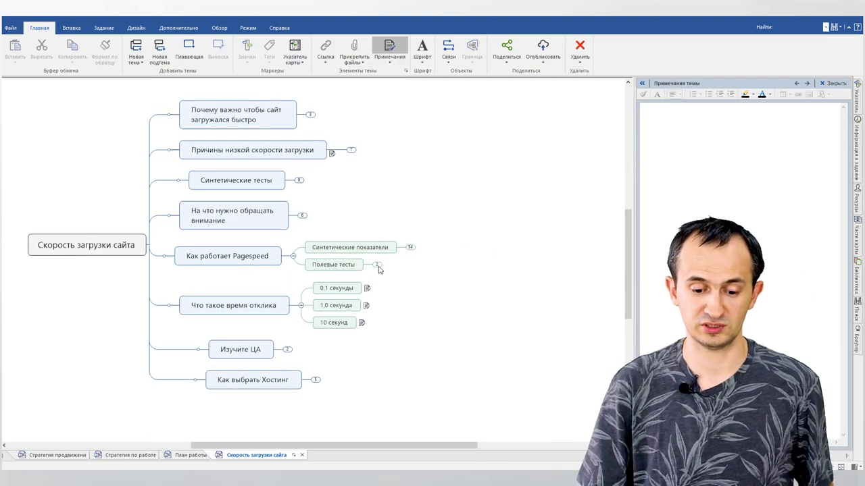
- Expand "Синтетические показатели" and collapse the subtopics under its FCP, speed index, FID and "Время загрузки для взаимодействия" items
{"action": "left_click", "coordinate": [408, 249]}
{"action": "scroll", "coordinate": [482, 241], "scroll_direction": "up", "scroll_amount": 3}
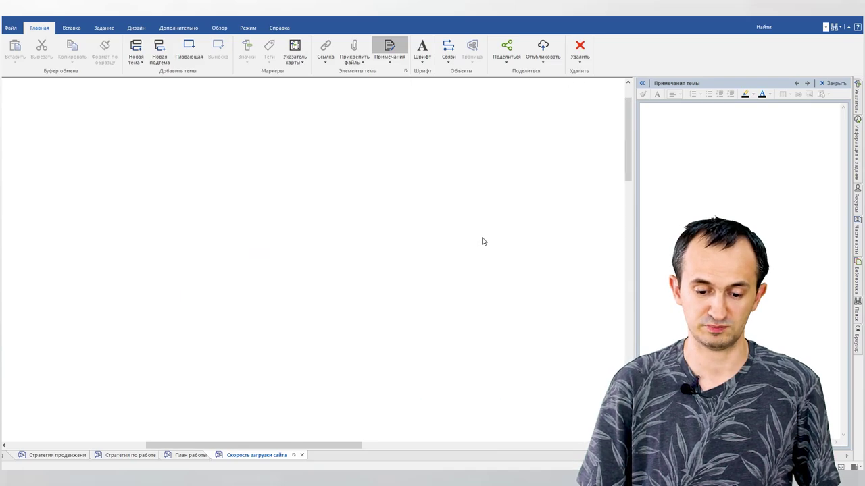
{"action": "left_click", "coordinate": [530, 277]}
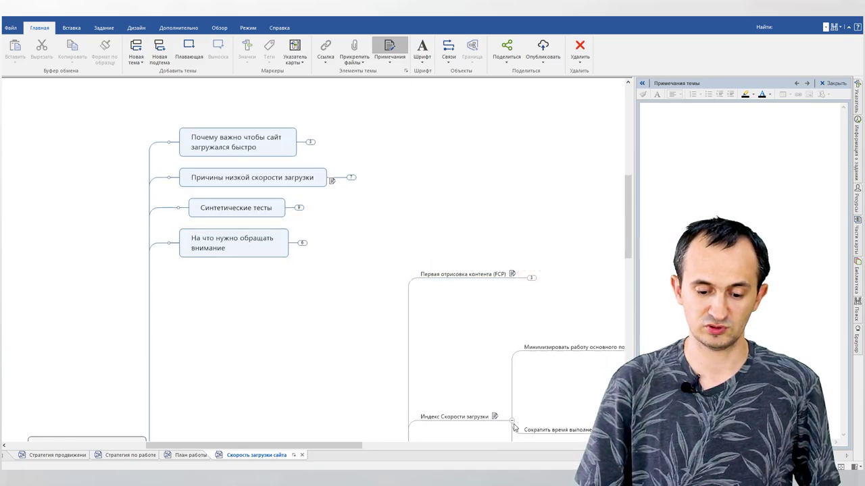
{"action": "left_click", "coordinate": [511, 421]}
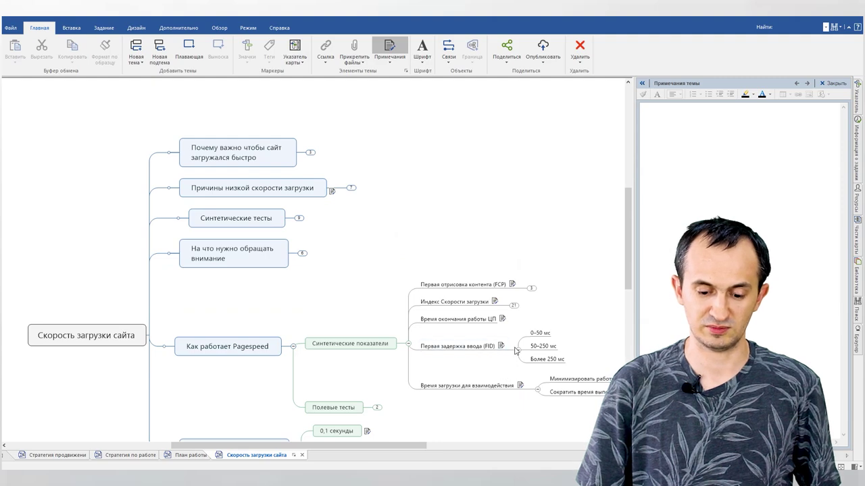
{"action": "left_click", "coordinate": [517, 348]}
{"action": "left_click", "coordinate": [538, 374]}
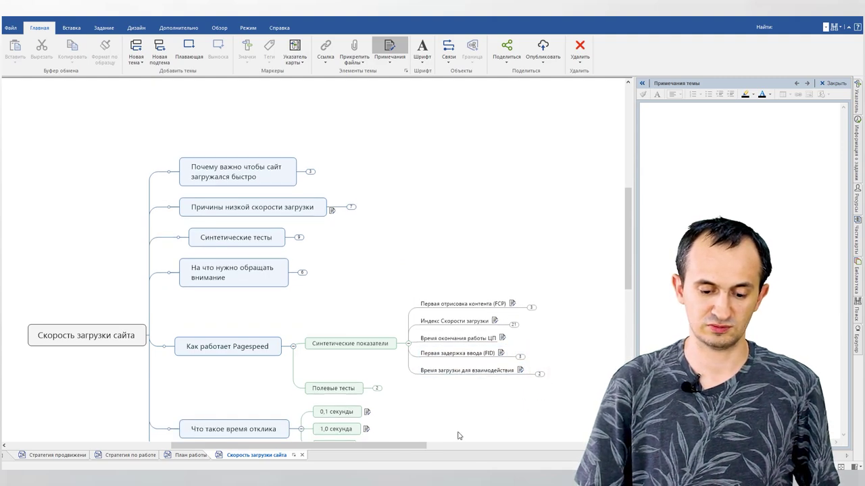
- Expand "Время загрузки для взаимодействия" and open its note
{"action": "left_click_drag", "start_coordinate": [413, 446], "coordinate": [469, 446]}
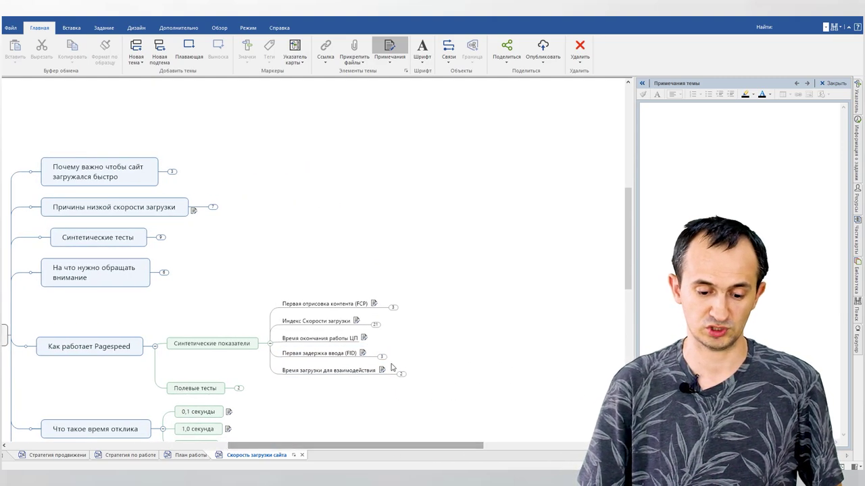
{"action": "left_click", "coordinate": [401, 375]}
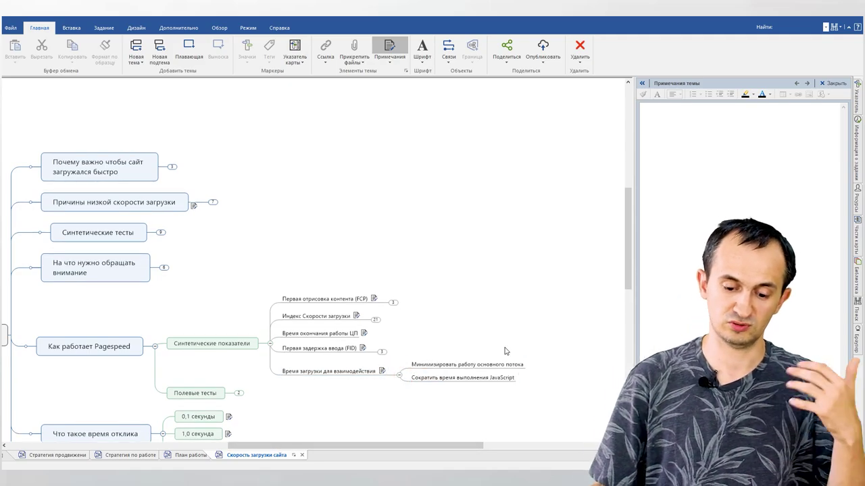
{"action": "left_click", "coordinate": [381, 374]}
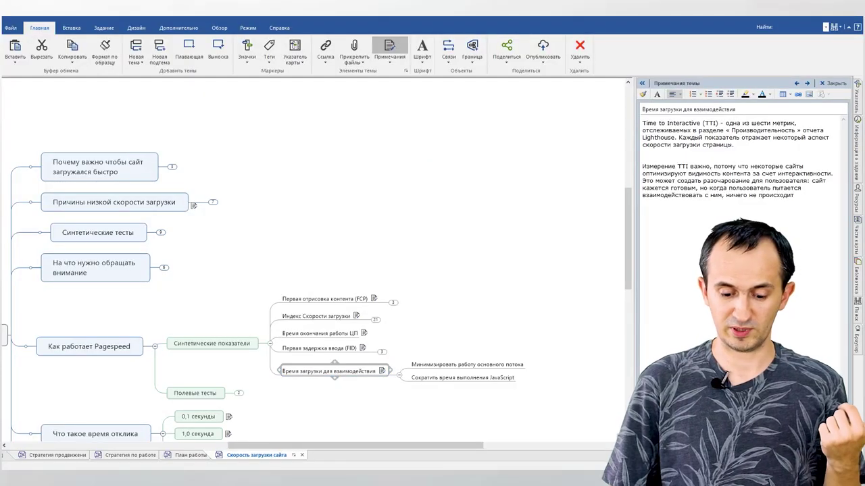
- Switch to the "Стратегия по работе" map and collapse its four stages, from "Доработка сайта" to "Последовательное продвижение"
{"action": "mouse_move", "coordinate": [418, 461]}
{"action": "left_click", "coordinate": [347, 450]}
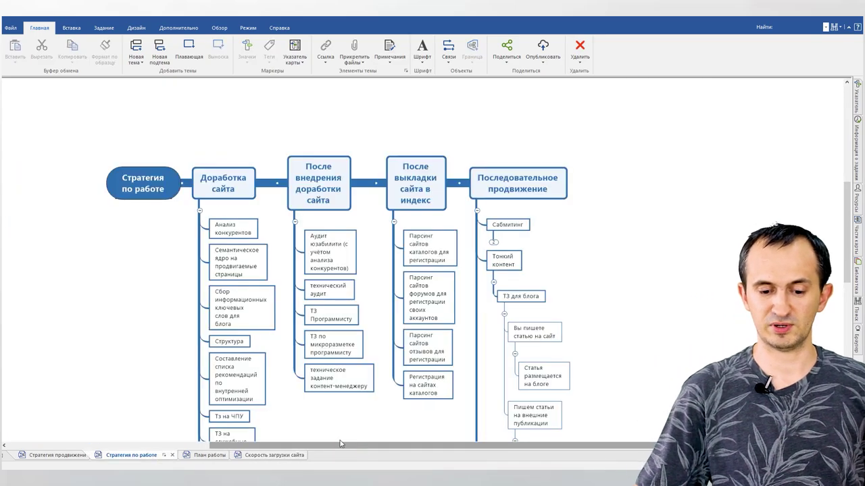
{"action": "left_click", "coordinate": [200, 210]}
{"action": "left_click", "coordinate": [275, 221]}
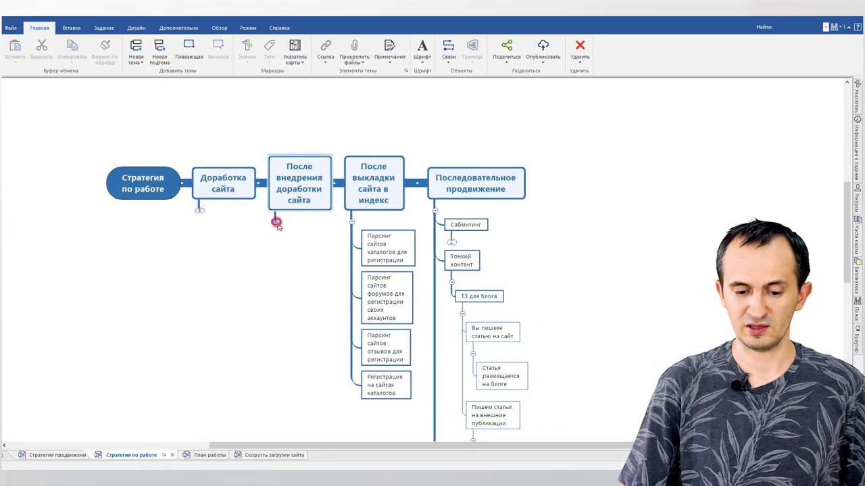
{"action": "left_click", "coordinate": [351, 221]}
{"action": "left_click", "coordinate": [424, 210]}
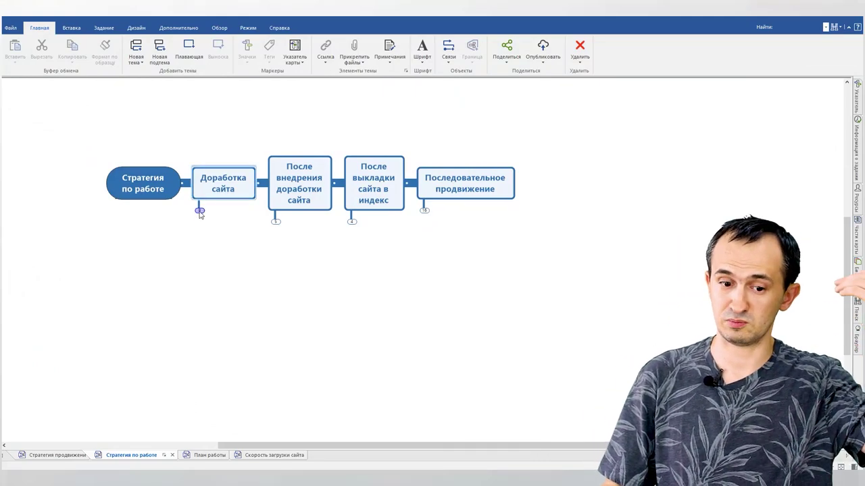
- Expand the "Доработка сайта" stage and look through its tasks from "Анализ конкурентов" to "ТЗ на создание блога"
{"action": "left_click", "coordinate": [199, 210]}
{"action": "left_click", "coordinate": [247, 233]}
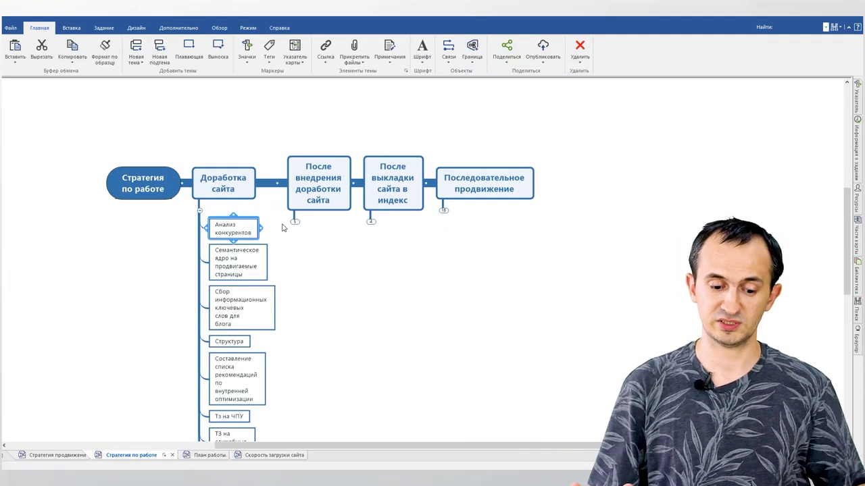
{"action": "scroll", "coordinate": [231, 331], "scroll_direction": "down", "scroll_amount": 3}
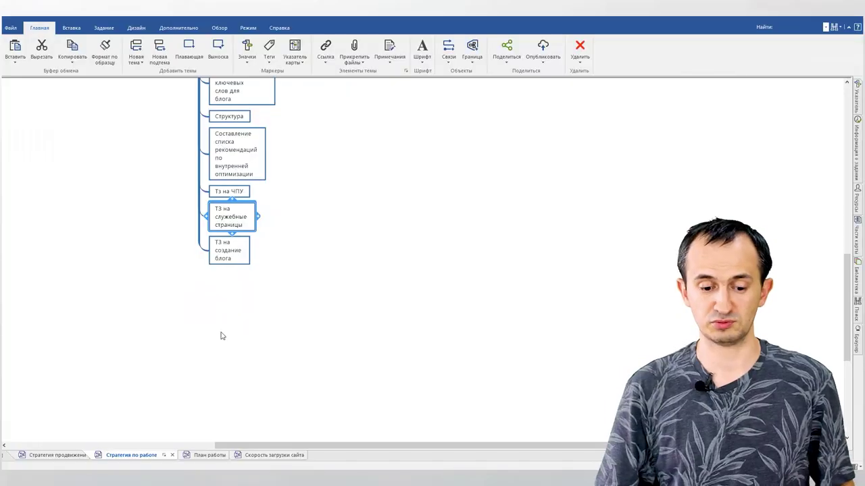
{"action": "scroll", "coordinate": [292, 311], "scroll_direction": "up", "scroll_amount": 3}
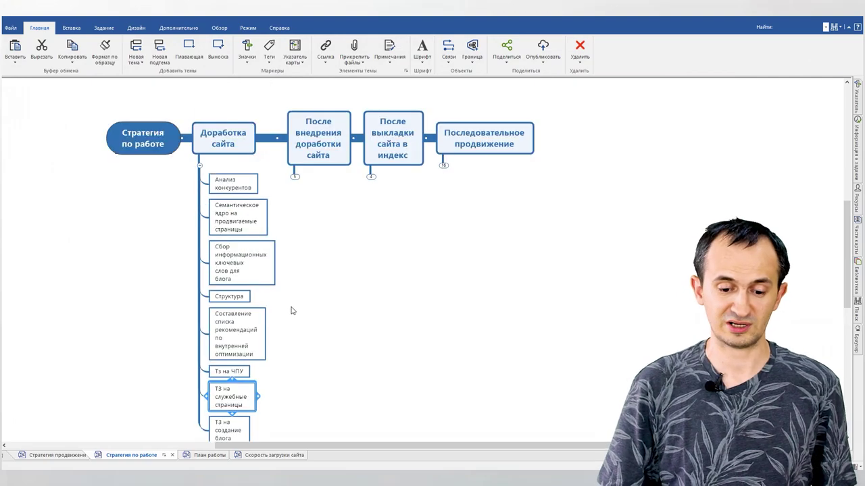
- Expand the other three stages and collapse "Тонкий контент" and "Scholarship links" under "Последовательное продвижение"
{"action": "left_click", "coordinate": [295, 178]}
{"action": "left_click", "coordinate": [393, 177]}
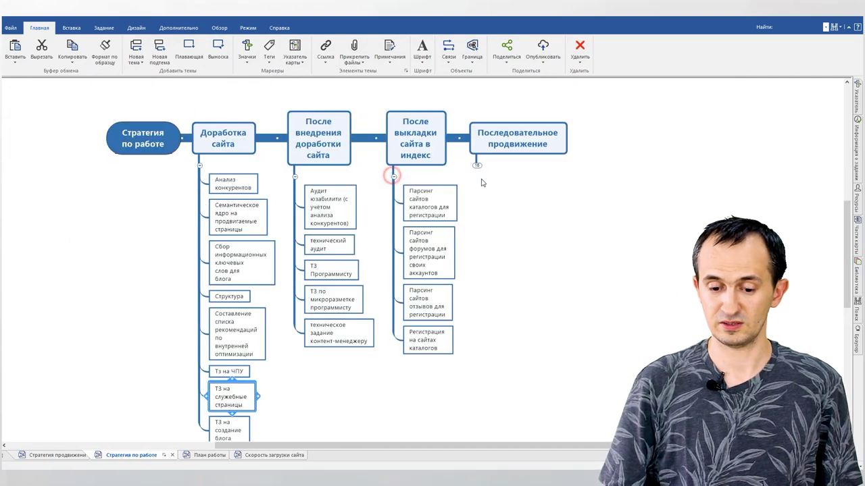
{"action": "left_click", "coordinate": [477, 165]}
{"action": "left_click", "coordinate": [493, 238]}
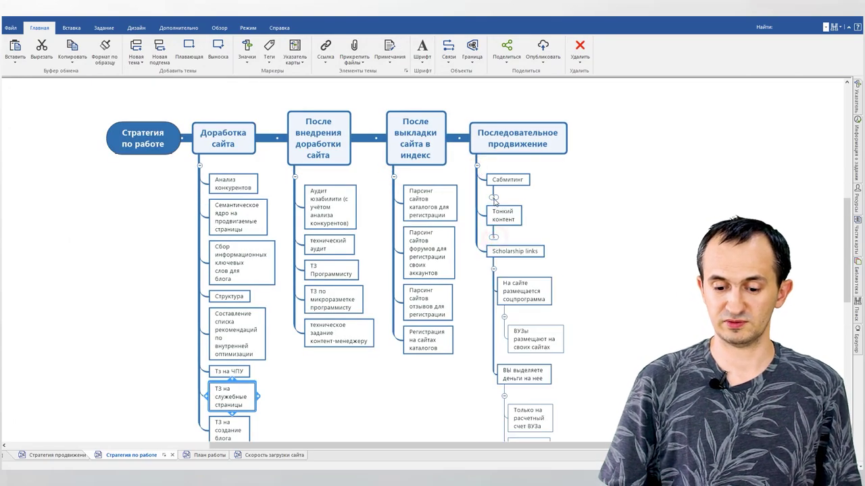
{"action": "left_click", "coordinate": [493, 269]}
- Select the three topics under "Последовательное продвижение" and expand "Сабмитинг", "Тонкий контент" and "Scholarship links" to view their subtopics
{"action": "left_click_drag", "start_coordinate": [567, 228], "coordinate": [497, 185]}
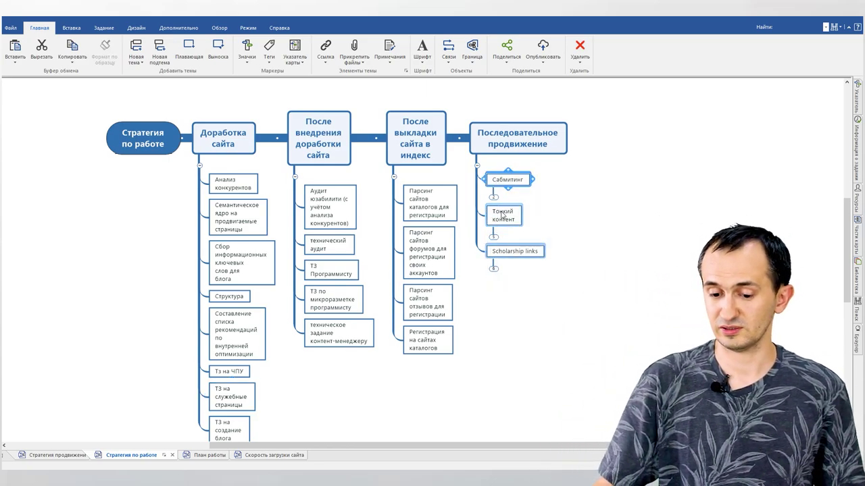
{"action": "left_click", "coordinate": [493, 197]}
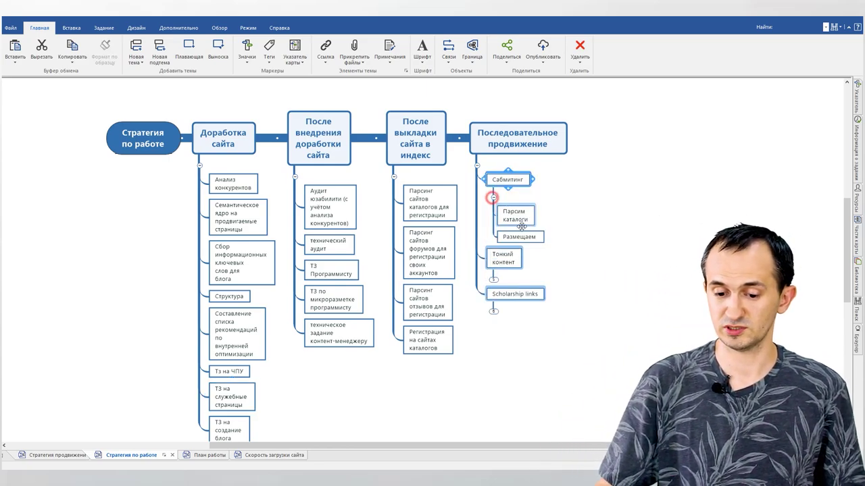
{"action": "left_click", "coordinate": [494, 279]}
{"action": "scroll", "coordinate": [492, 349], "scroll_direction": "down", "scroll_amount": 5}
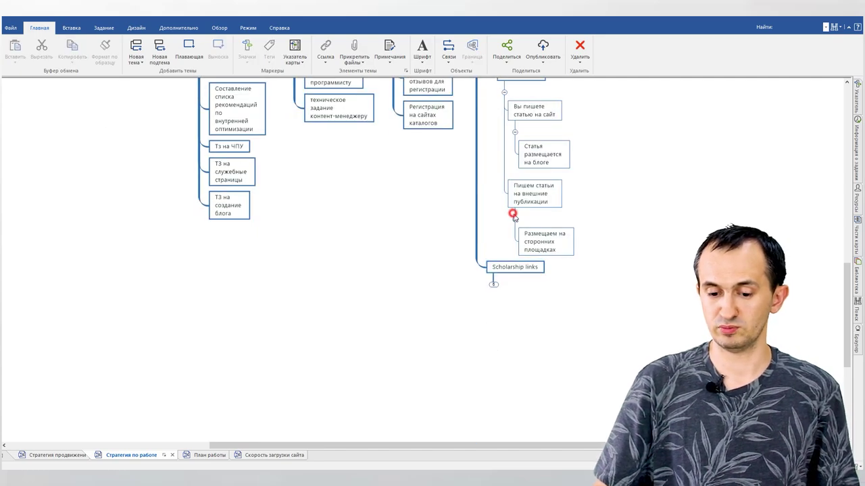
{"action": "left_click", "coordinate": [494, 284]}
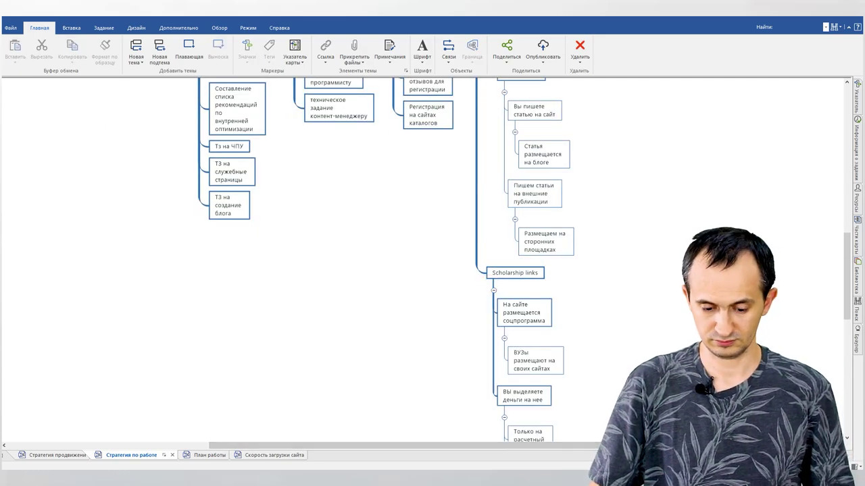
{"action": "left_click", "coordinate": [36, 456]}
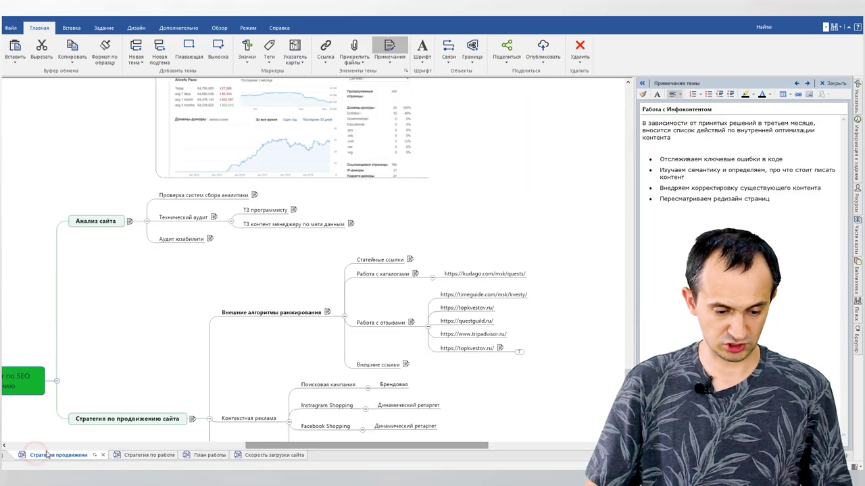
{"action": "scroll", "coordinate": [134, 331], "scroll_direction": "down", "scroll_amount": 3}
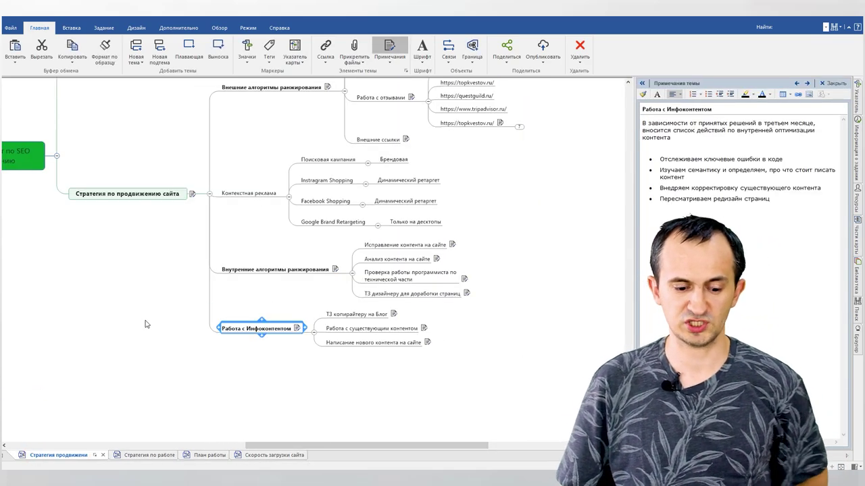
{"action": "left_click_drag", "start_coordinate": [394, 446], "coordinate": [325, 446]}
{"action": "scroll", "coordinate": [405, 270], "scroll_direction": "up", "scroll_amount": 5}
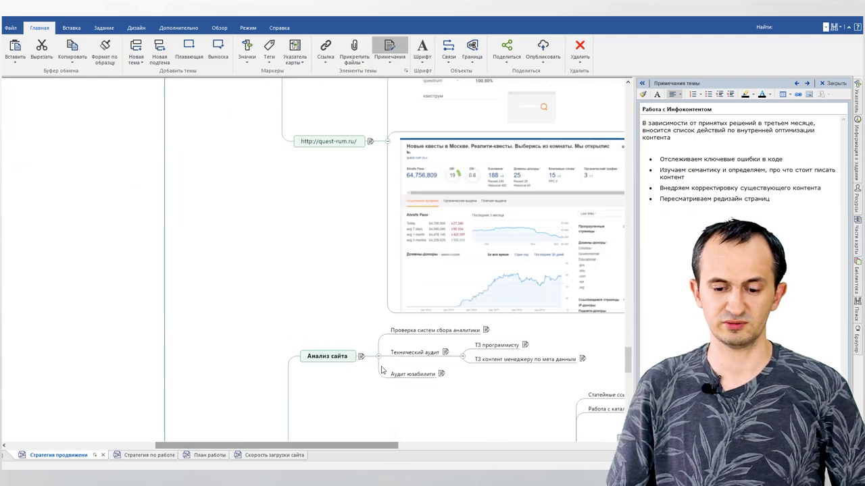
{"action": "left_click", "coordinate": [475, 287]}
{"action": "left_click", "coordinate": [473, 325]}
{"action": "scroll", "coordinate": [471, 314], "scroll_direction": "down", "scroll_amount": 4}
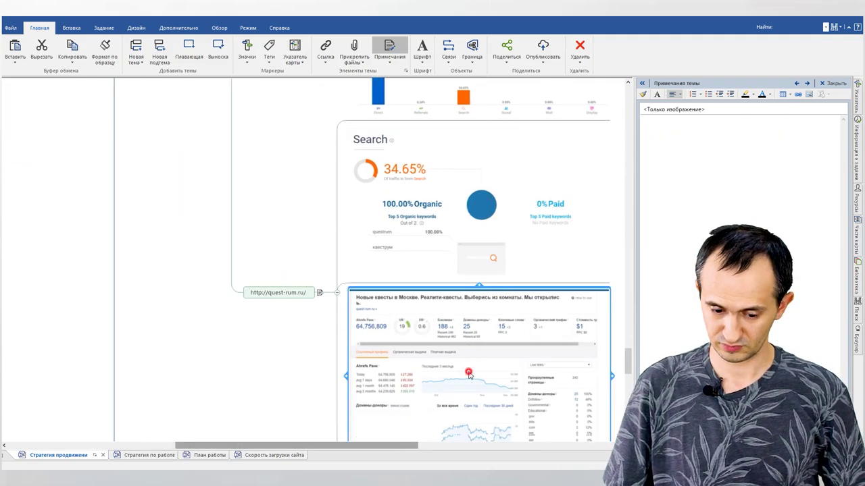
{"action": "scroll", "coordinate": [460, 319], "scroll_direction": "up", "scroll_amount": 2}
- View the notes of "Проверка систем сбора аналитики" and "ТЗ контент менеджеру по мета данным", and look through the competitor site charts
{"action": "left_click", "coordinate": [430, 355]}
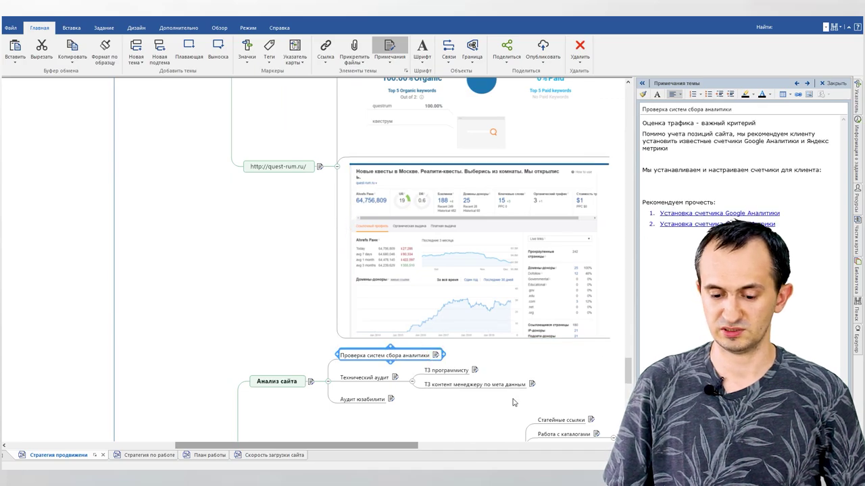
{"action": "left_click", "coordinate": [530, 388]}
{"action": "scroll", "coordinate": [491, 341], "scroll_direction": "up", "scroll_amount": 12}
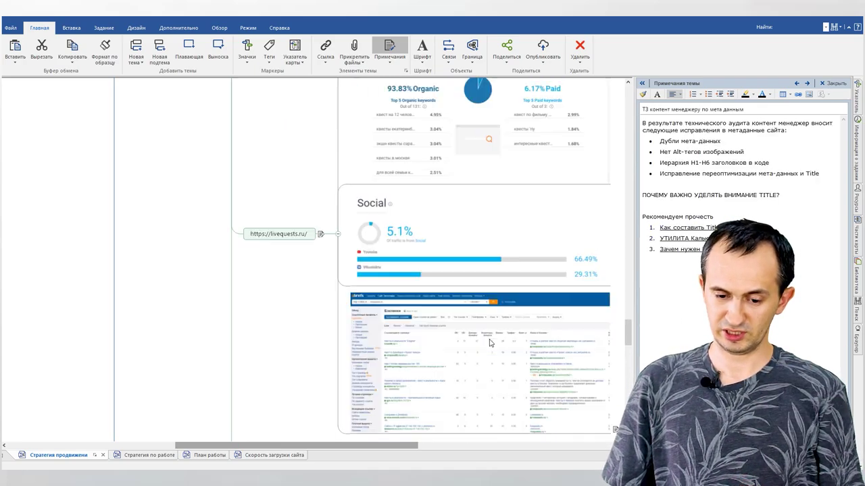
{"action": "scroll", "coordinate": [491, 330], "scroll_direction": "down", "scroll_amount": 10}
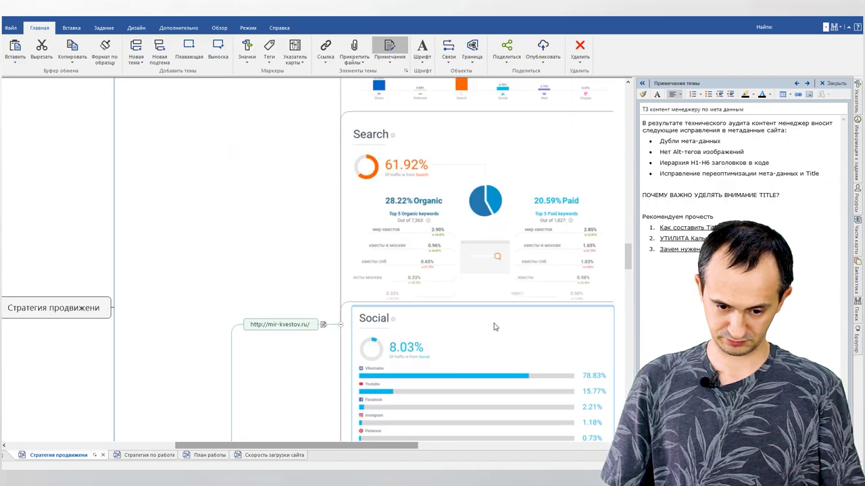
{"action": "scroll", "coordinate": [494, 327], "scroll_direction": "up", "scroll_amount": 3}
{"action": "scroll", "coordinate": [494, 327], "scroll_direction": "up", "scroll_amount": 10}
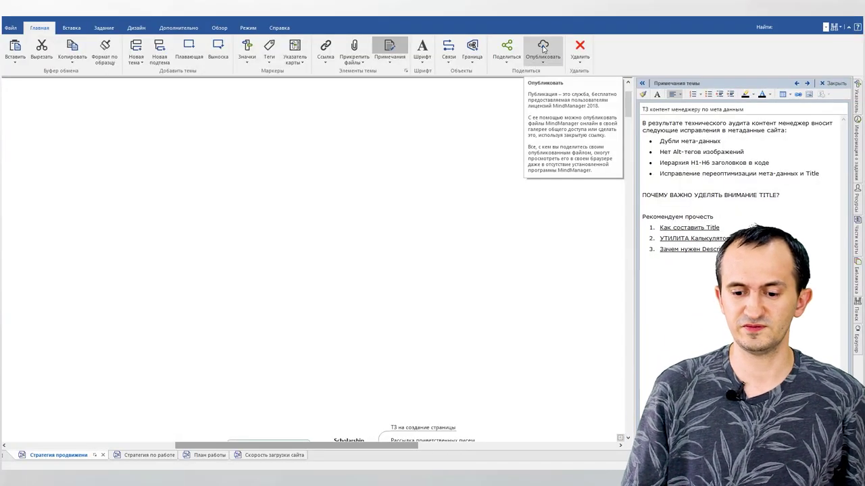
- Publish the "Стратегия продвижения" map online in confidential mode and copy its share link
{"action": "left_click", "coordinate": [535, 62]}
{"action": "left_click", "coordinate": [554, 76]}
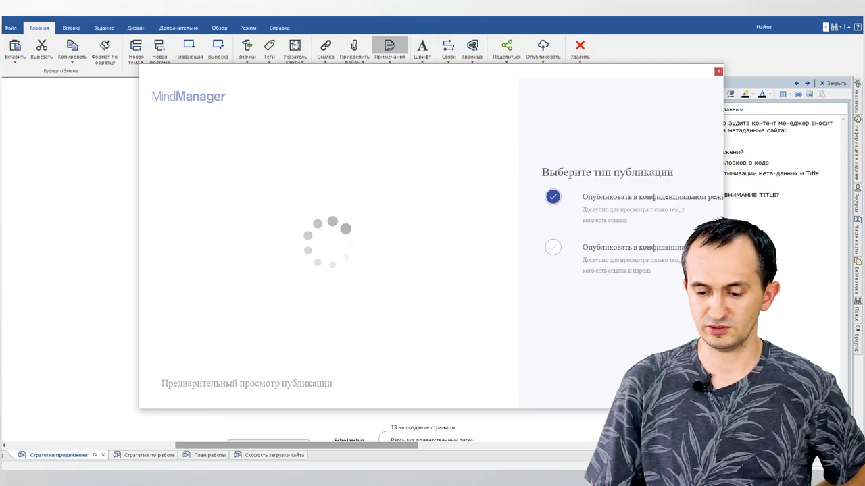
{"action": "left_click", "coordinate": [610, 197]}
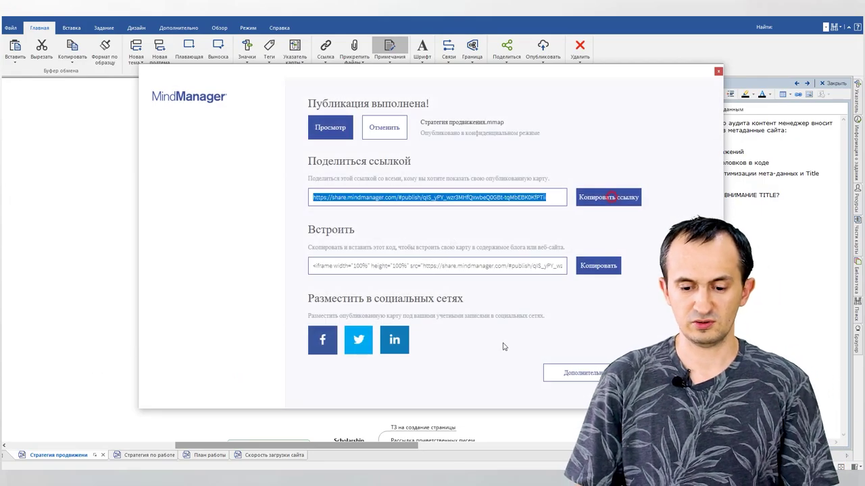
- Switch to the browser and open the published map from the copied share link
{"action": "mouse_move", "coordinate": [318, 473]}
{"action": "left_click", "coordinate": [364, 445]}
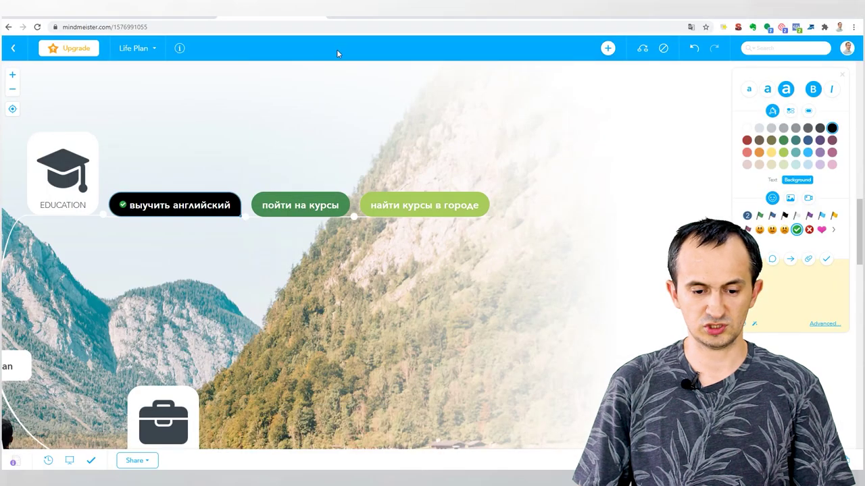
{"action": "left_click", "coordinate": [342, 28]}
{"action": "key", "text": "ctrl+v"}
{"action": "key", "text": "Return"}
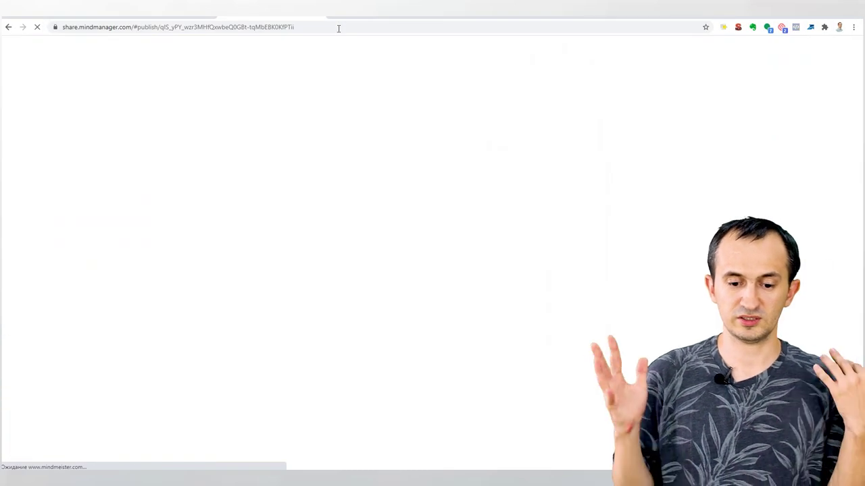
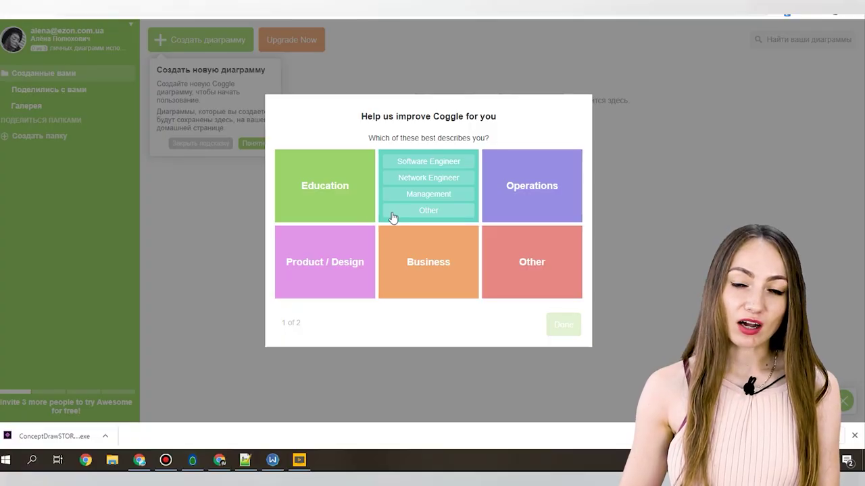
- Complete the Coggle welcome survey with Student as the role and Mind Maps as what to create
{"action": "mouse_move", "coordinate": [366, 216]}
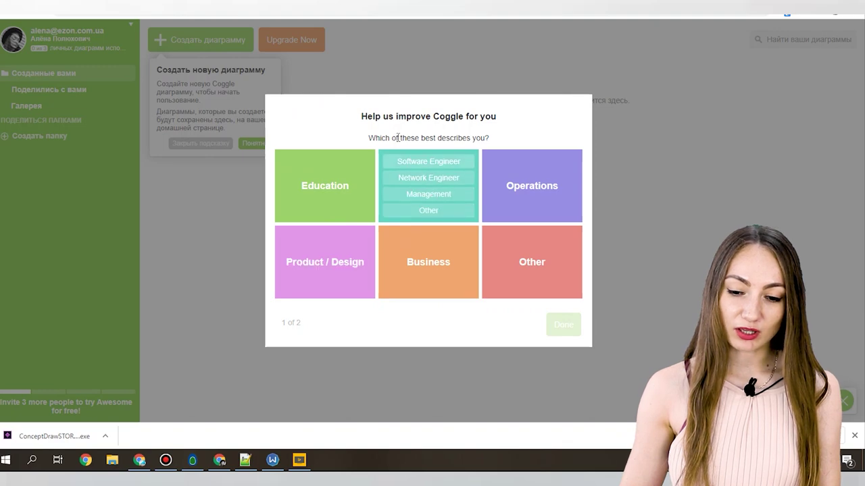
{"action": "mouse_move", "coordinate": [478, 160]}
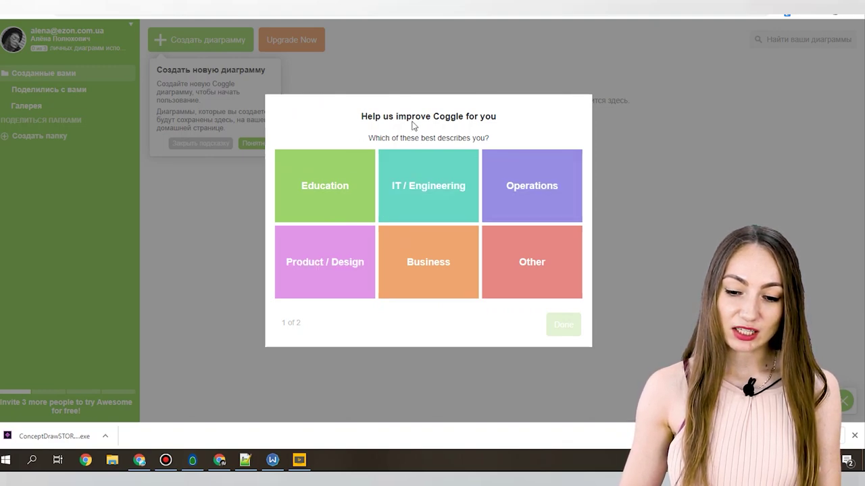
{"action": "mouse_move", "coordinate": [353, 154]}
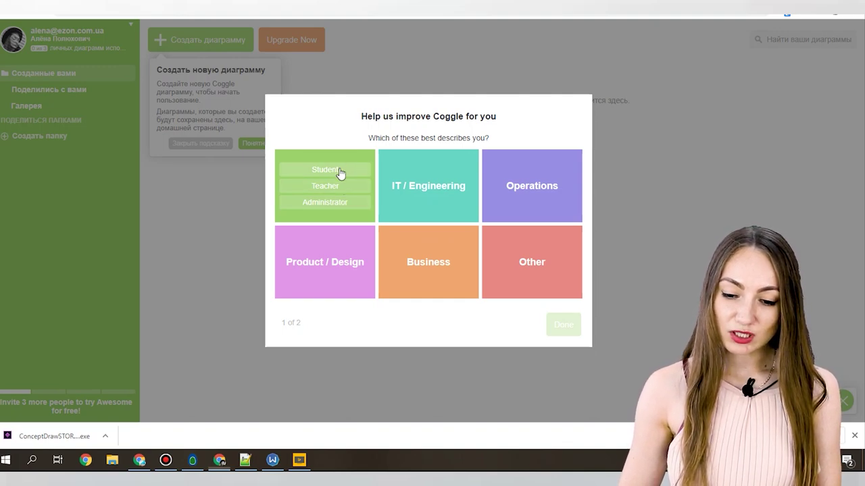
{"action": "left_click", "coordinate": [341, 174]}
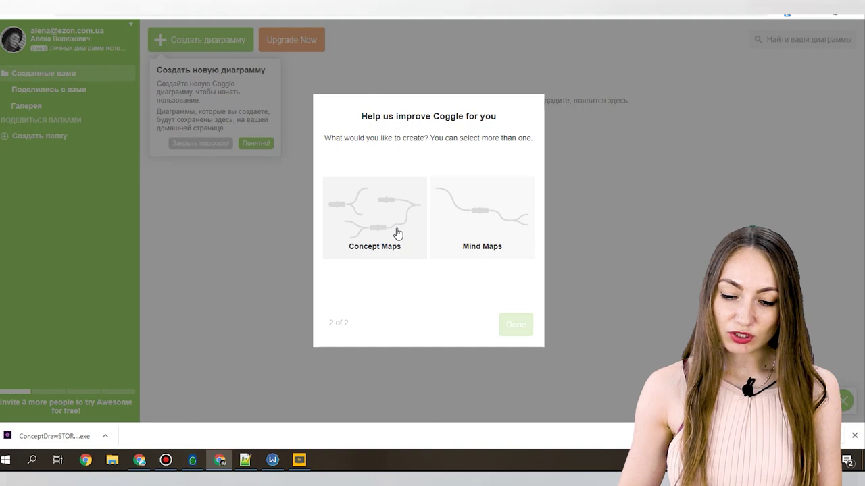
{"action": "left_click", "coordinate": [477, 223]}
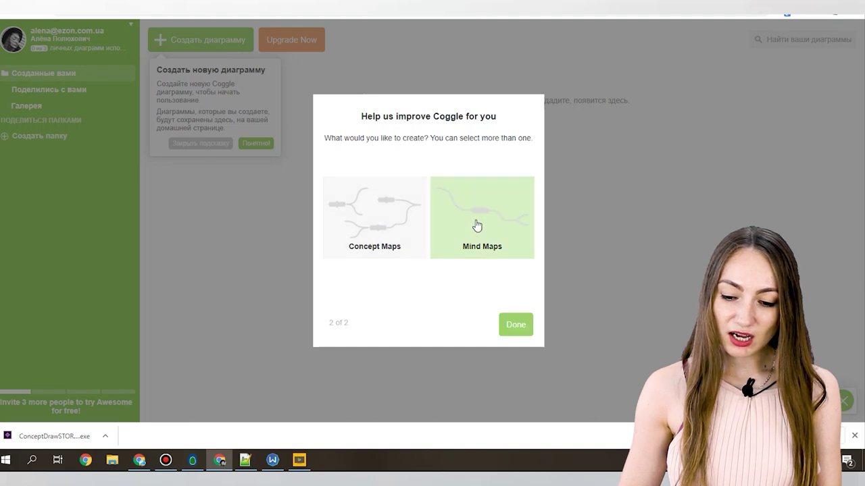
{"action": "left_click", "coordinate": [516, 326]}
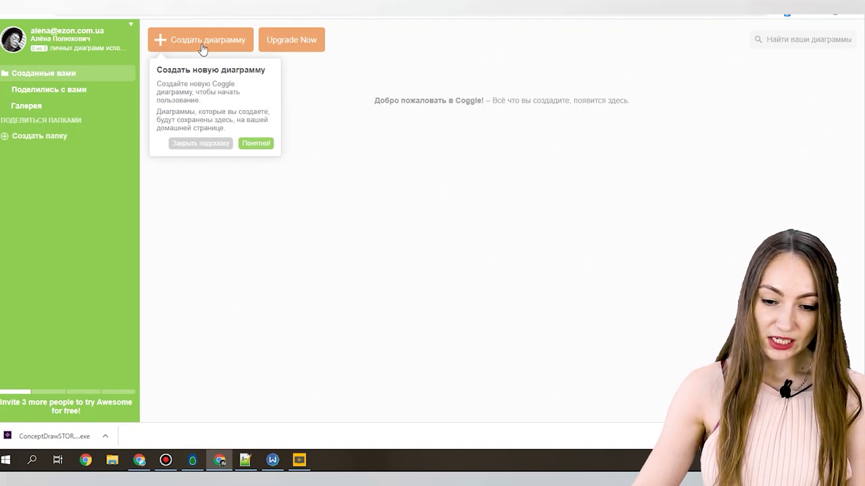
- Create a new Coggle diagram, view the option to invite collaborators and acknowledge the hints
{"action": "left_click", "coordinate": [264, 144]}
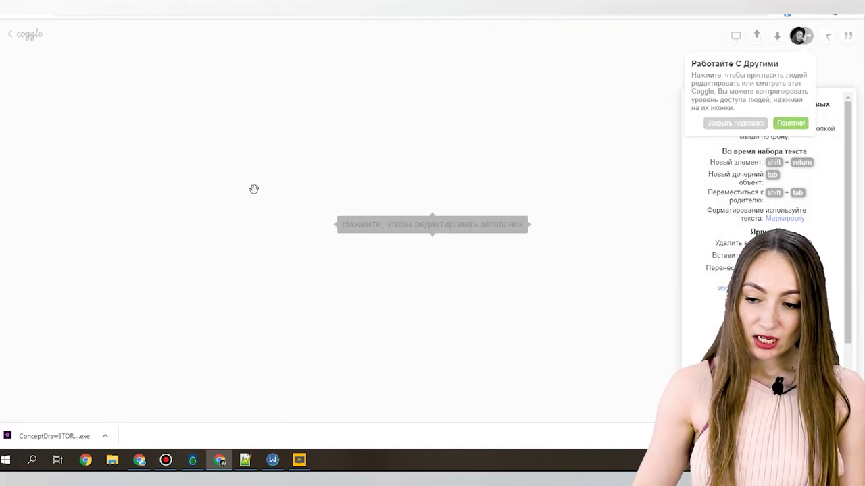
{"action": "mouse_move", "coordinate": [803, 44]}
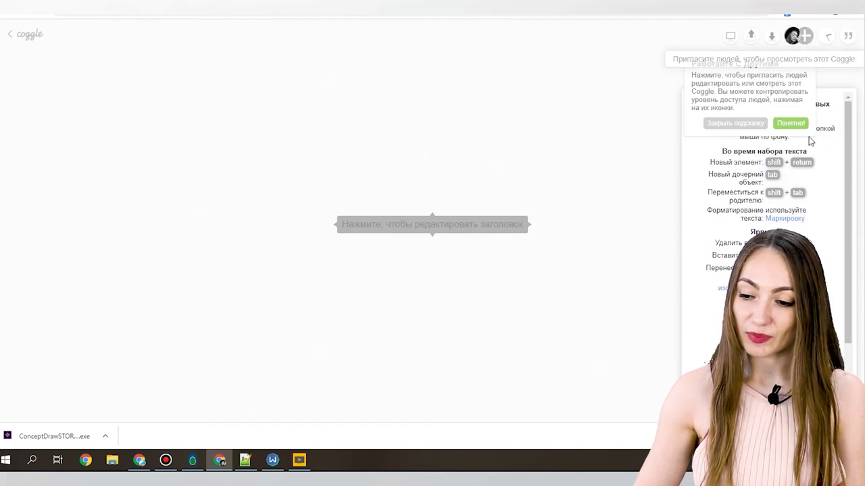
{"action": "left_click", "coordinate": [790, 123]}
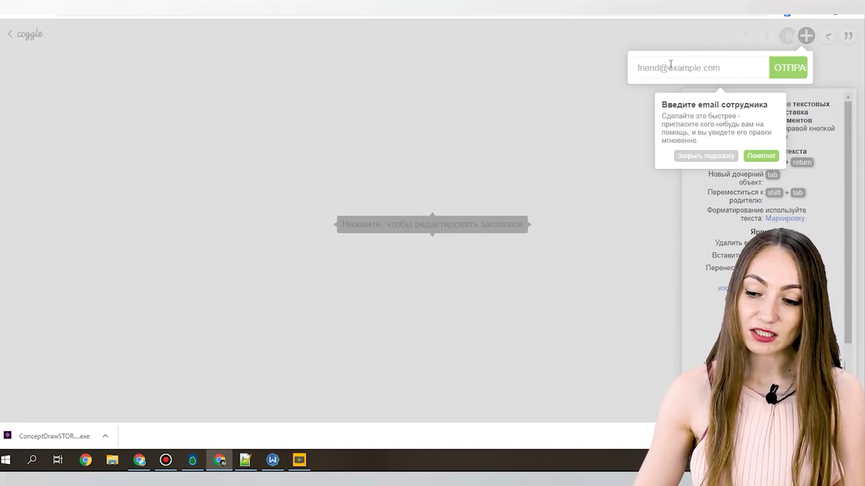
{"action": "left_click", "coordinate": [760, 156]}
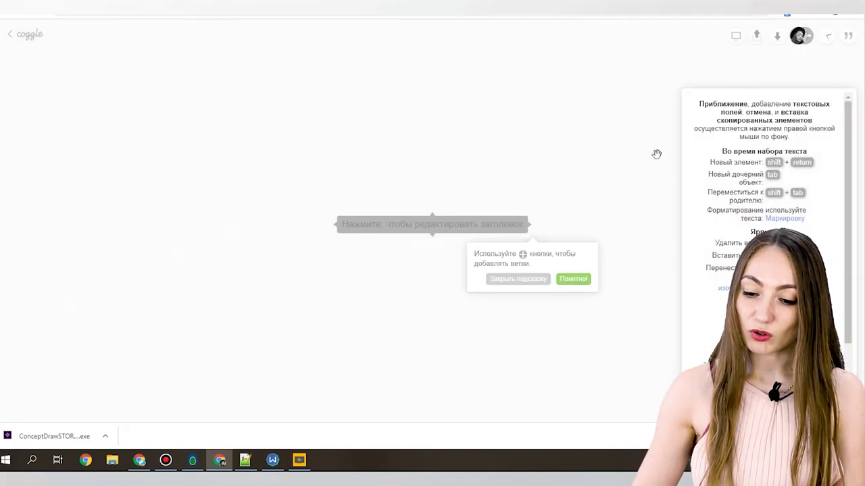
- Add three empty branches to the diagram's central title, one above it and one at each end
{"action": "mouse_move", "coordinate": [429, 230]}
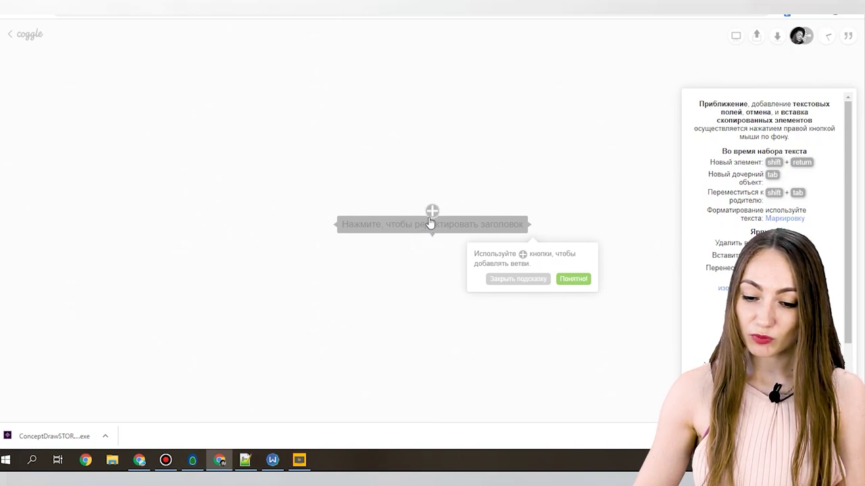
{"action": "left_click", "coordinate": [431, 213]}
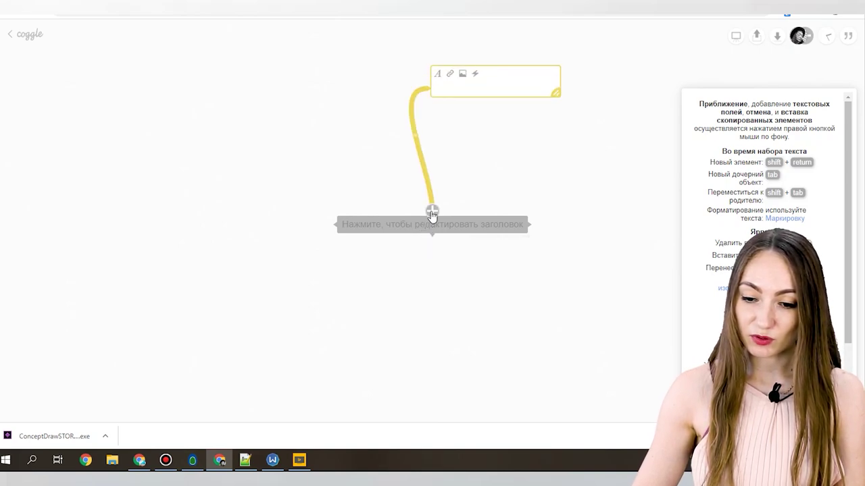
{"action": "left_click", "coordinate": [432, 213]}
{"action": "left_click", "coordinate": [431, 213]}
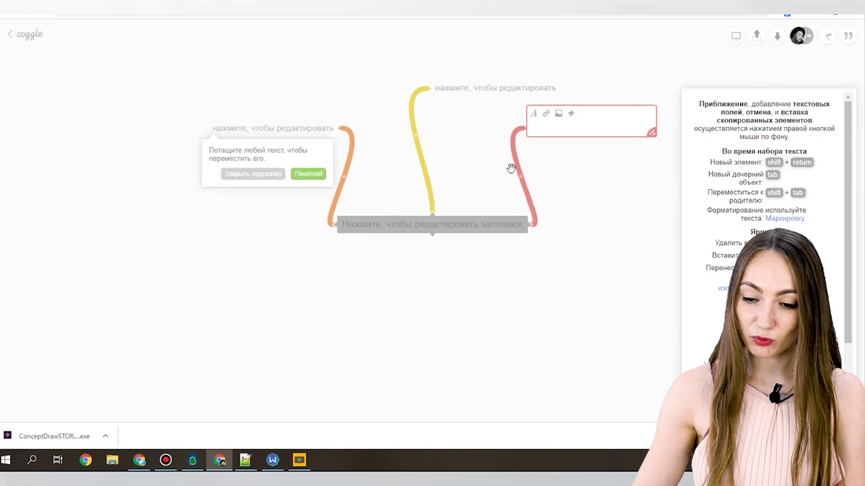
- Enter the text "gjjhhjhjh" in italics on the red branch
{"action": "left_click", "coordinate": [533, 114]}
{"action": "left_click", "coordinate": [554, 115]}
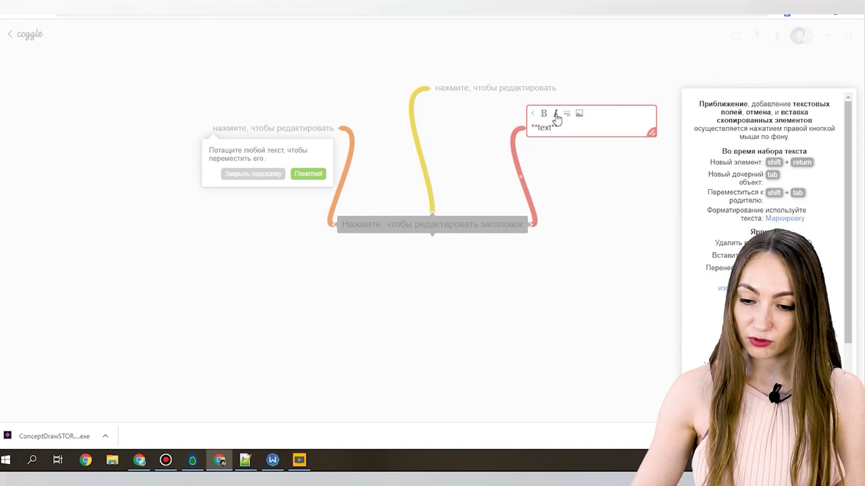
{"action": "type", "text": "g"}
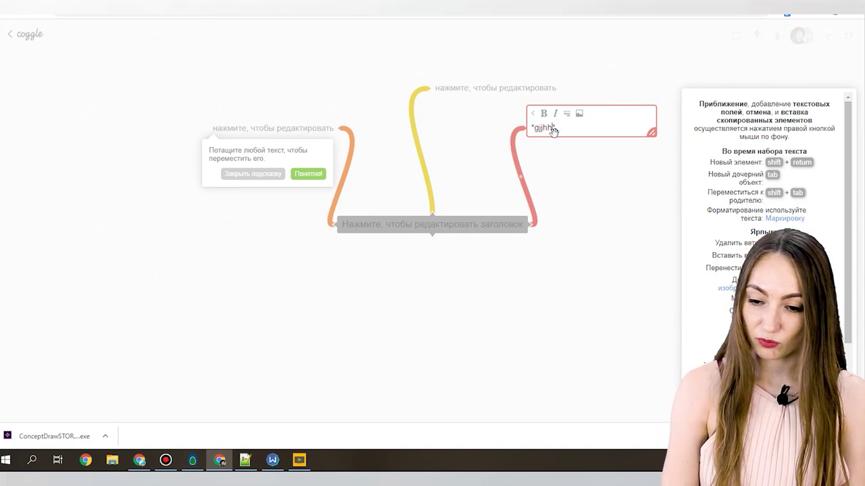
{"action": "type", "text": "jjhhjhjh"}
- Insert the image file 412cef4ea57c into the red branch's text
{"action": "left_click", "coordinate": [580, 113]}
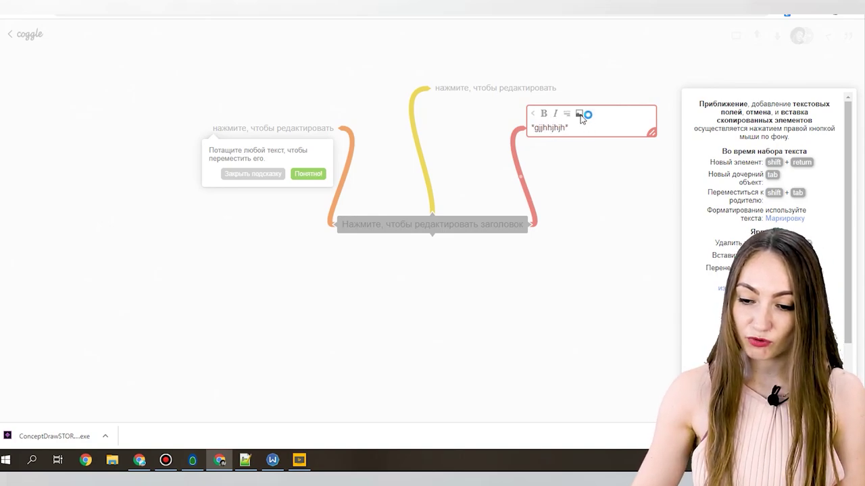
{"action": "scroll", "coordinate": [237, 122], "scroll_direction": "down", "scroll_amount": 2}
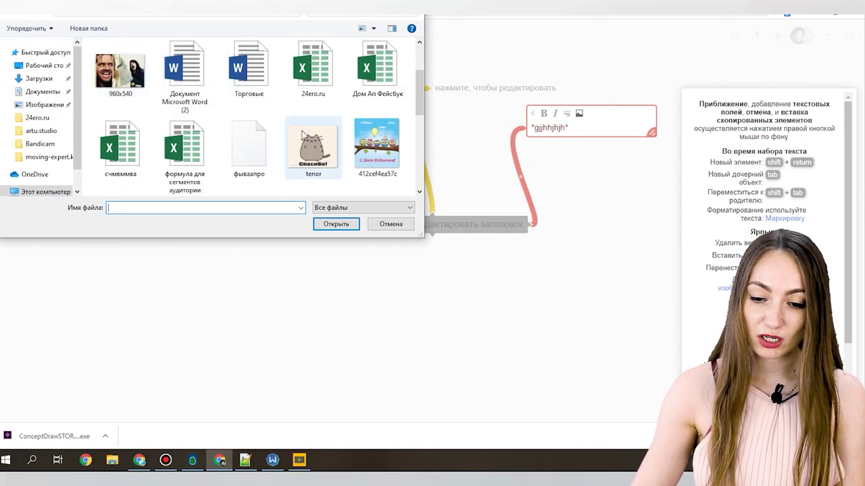
{"action": "left_click", "coordinate": [313, 152]}
{"action": "left_click", "coordinate": [378, 152]}
{"action": "left_click", "coordinate": [338, 226]}
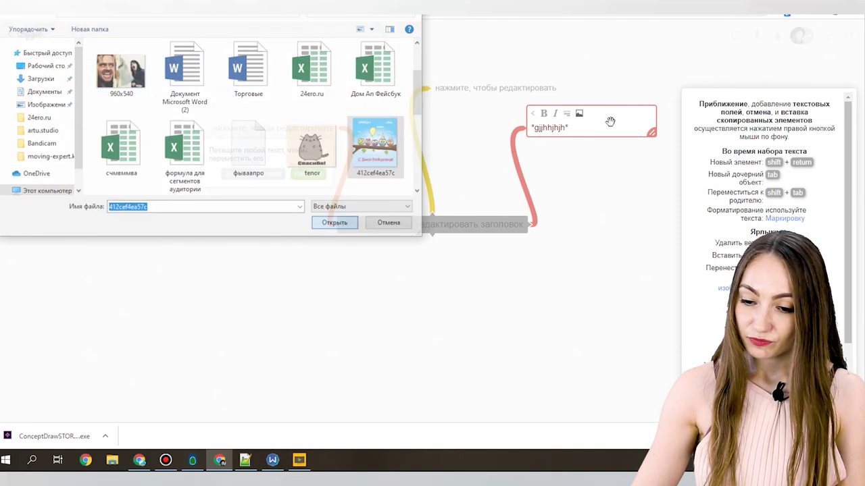
{"action": "left_click", "coordinate": [533, 119]}
{"action": "left_click", "coordinate": [548, 120]}
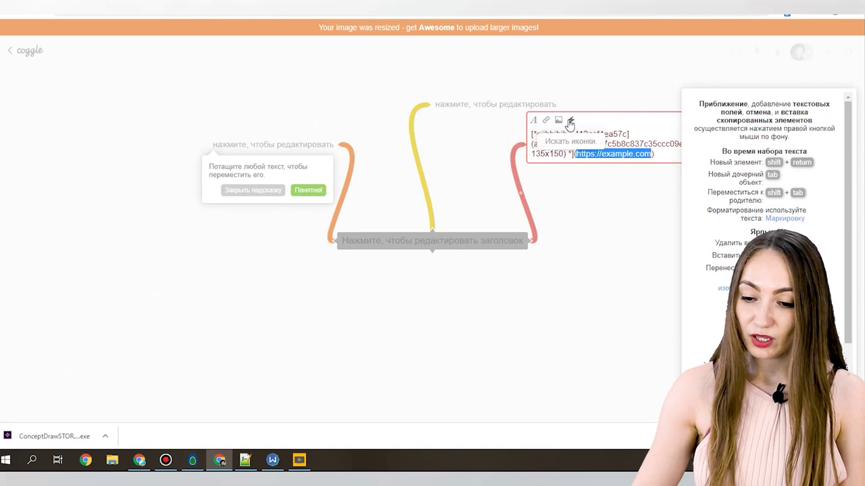
{"action": "left_click", "coordinate": [570, 121]}
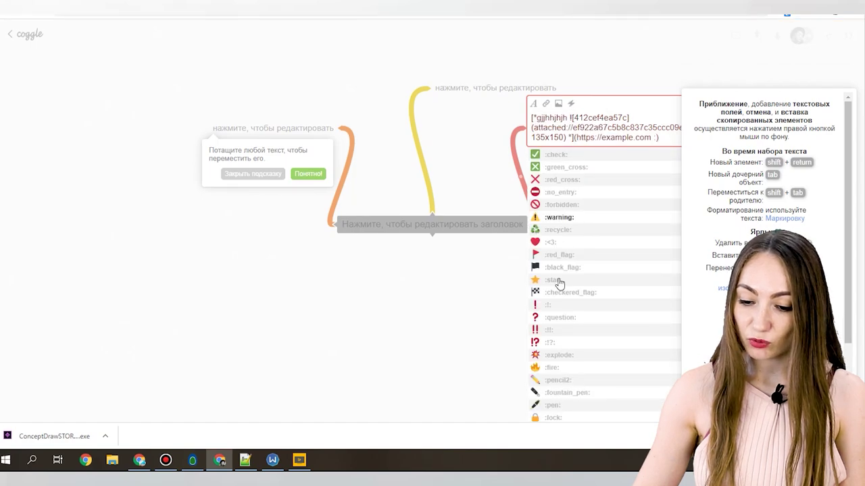
{"action": "left_click", "coordinate": [535, 371]}
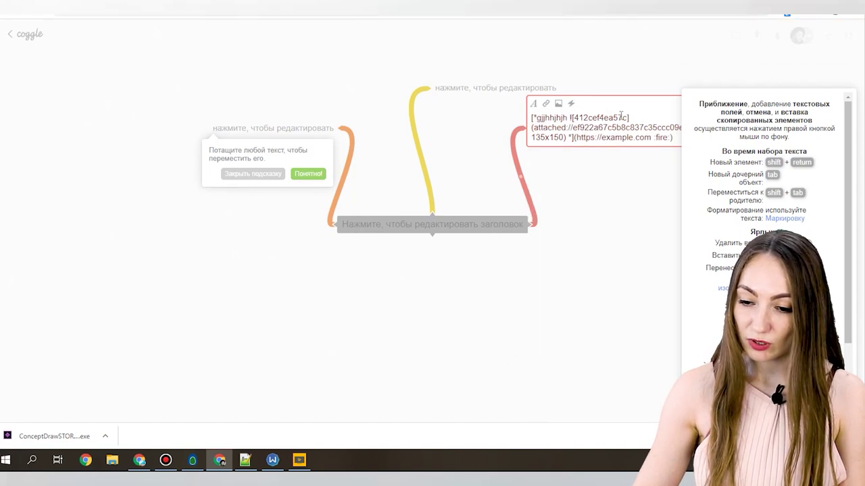
{"action": "left_click", "coordinate": [553, 195]}
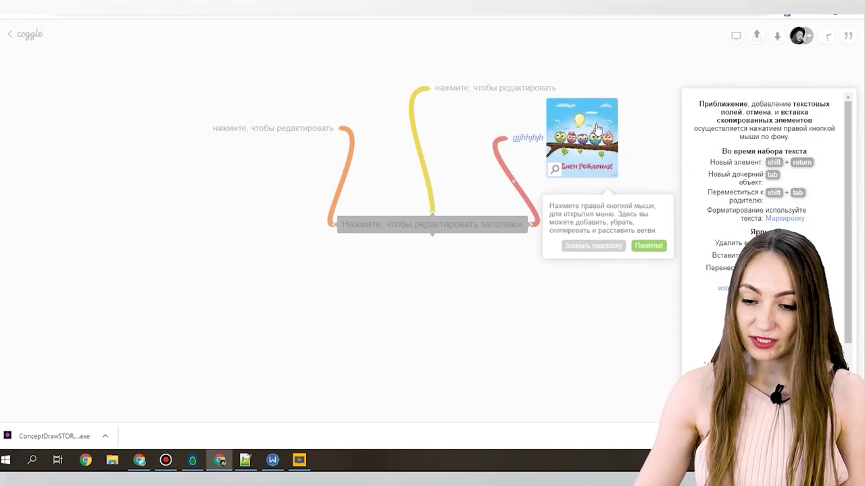
- Rearrange the diagram's branches, attaching the yellow one to the title's left end and placing the red one with its image above the title
{"action": "left_click_drag", "start_coordinate": [585, 140], "coordinate": [178, 142]}
{"action": "left_click_drag", "start_coordinate": [85, 191], "coordinate": [209, 65]}
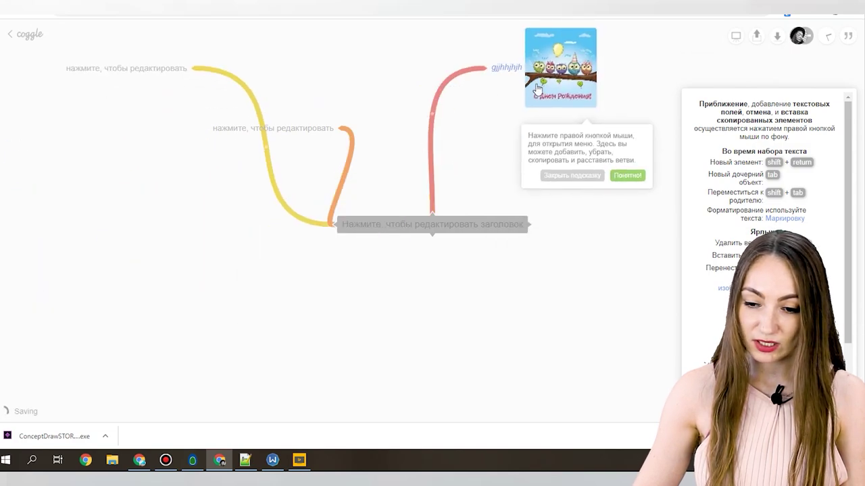
{"action": "left_click_drag", "start_coordinate": [566, 82], "coordinate": [497, 137]}
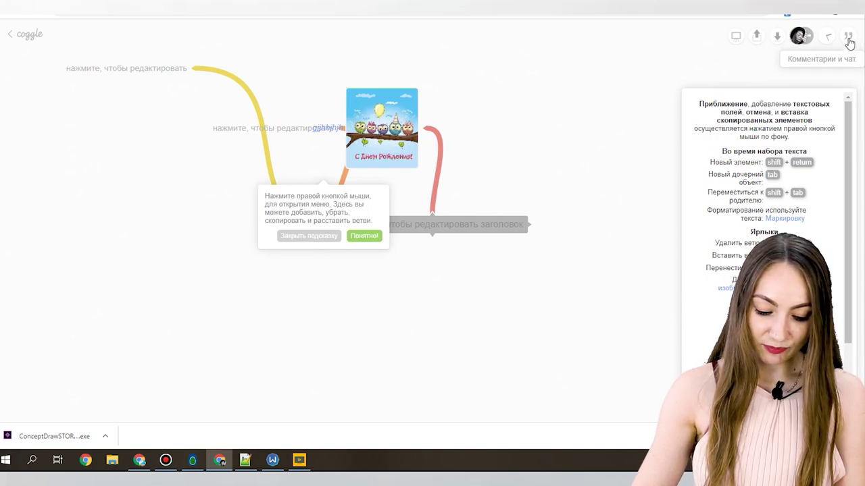
- Review the help notes on editing shortcuts, close them, and show the diagram in presentation mode
{"action": "scroll", "coordinate": [810, 210], "scroll_direction": "down", "scroll_amount": 2}
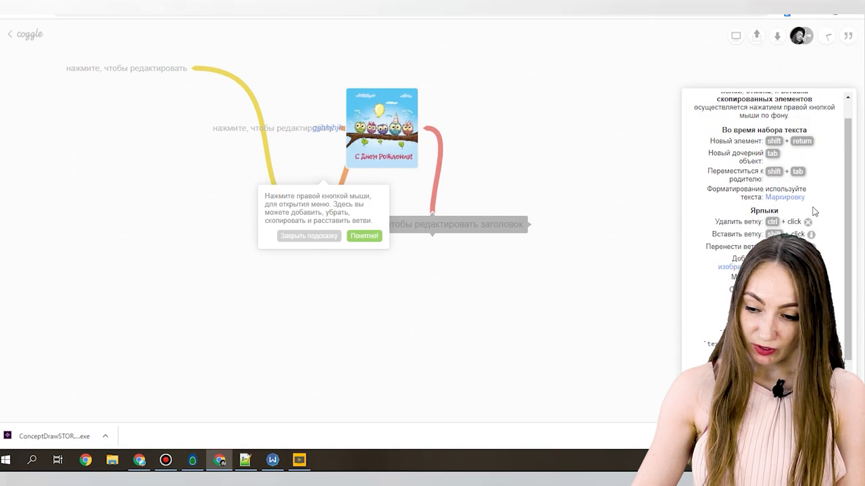
{"action": "left_click", "coordinate": [641, 378]}
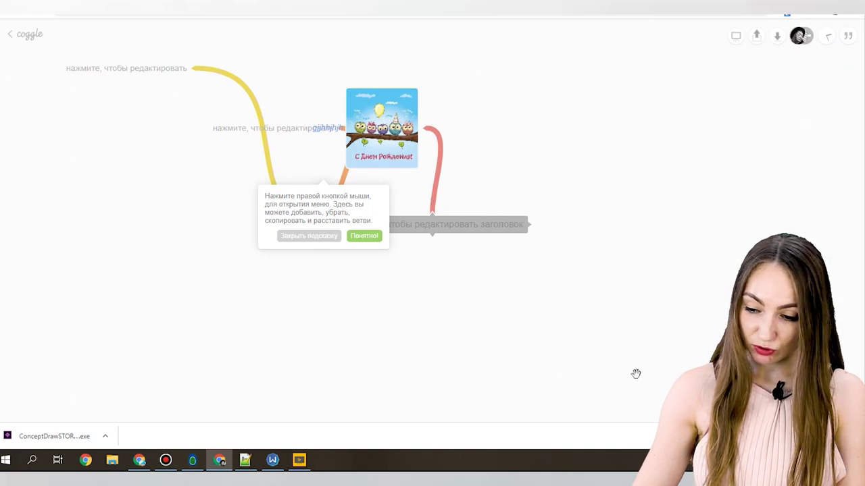
{"action": "left_click_drag", "start_coordinate": [635, 374], "coordinate": [635, 485]}
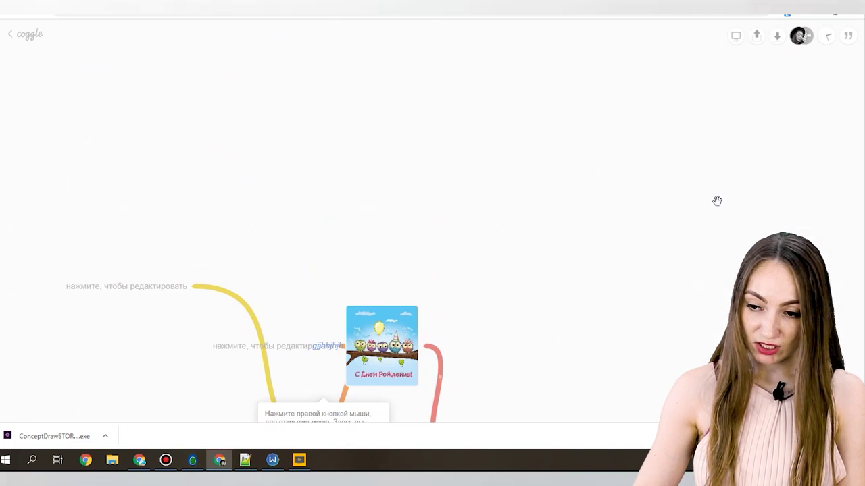
{"action": "left_click", "coordinate": [735, 36]}
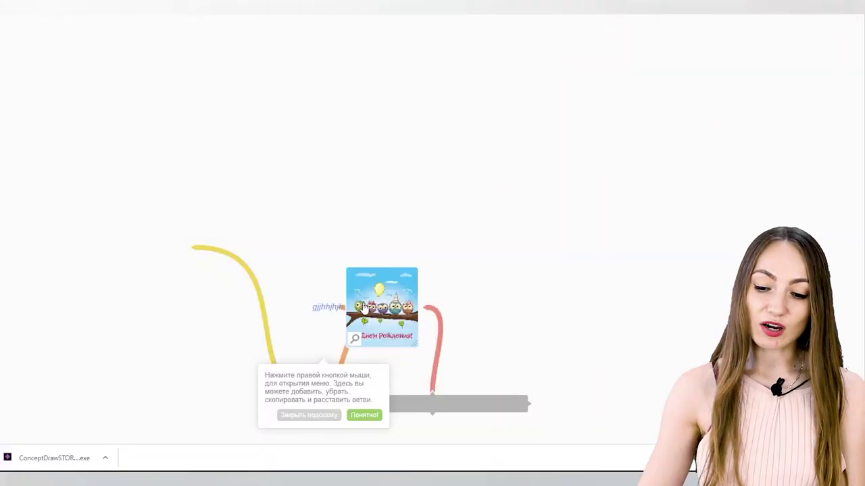
- Switch to Mindomo and browse the map types and ready-made templates offered for creating a new map
{"action": "scroll", "coordinate": [363, 307], "scroll_direction": "down", "scroll_amount": 2}
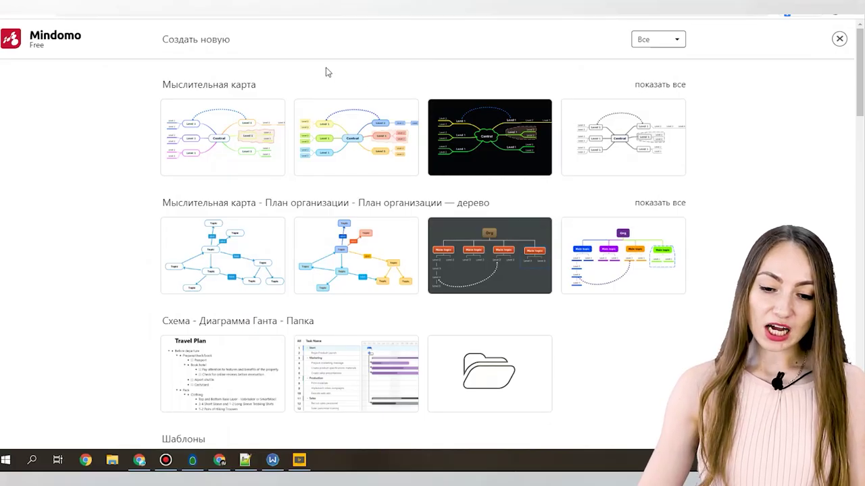
{"action": "scroll", "coordinate": [725, 196], "scroll_direction": "down", "scroll_amount": 5}
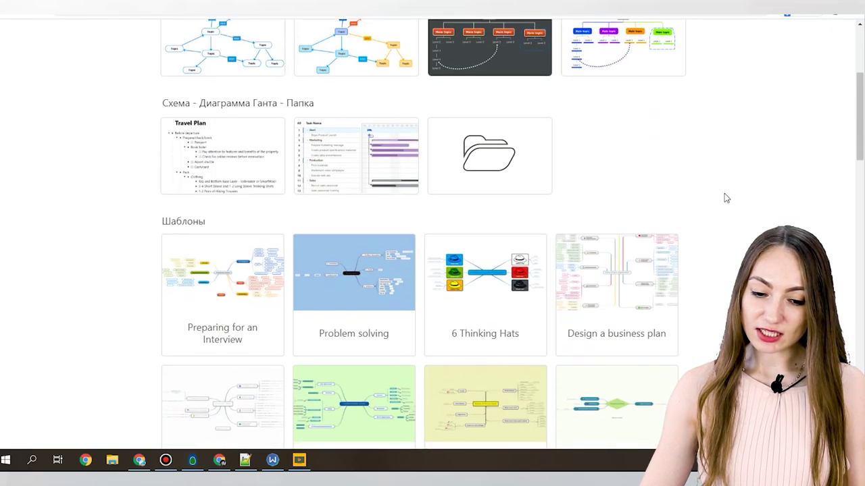
{"action": "scroll", "coordinate": [671, 257], "scroll_direction": "down", "scroll_amount": 14}
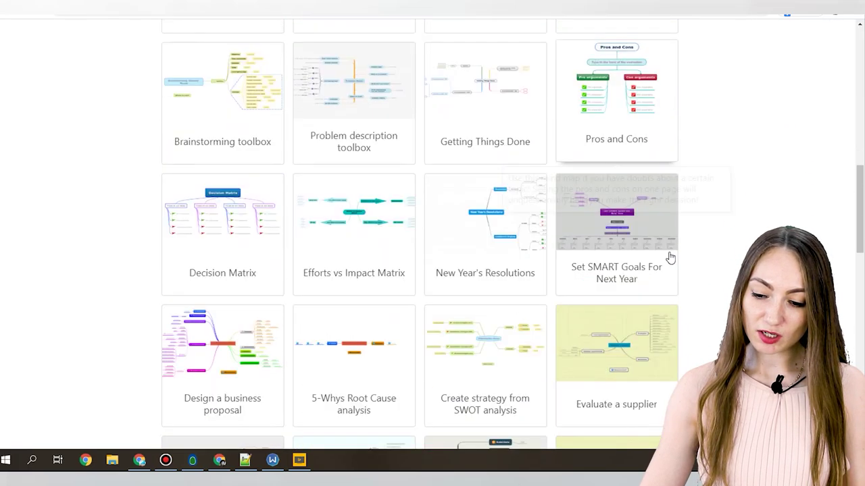